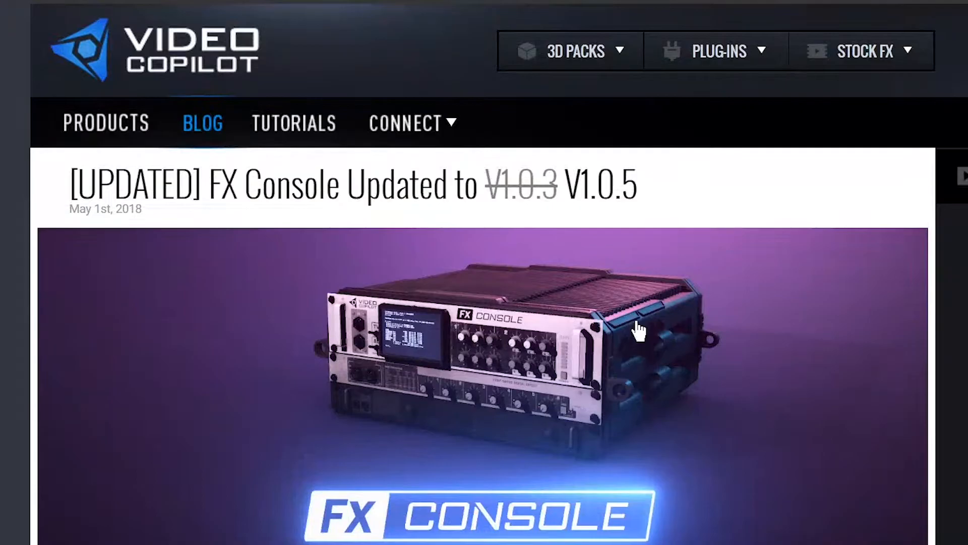
- Look through the Video Copilot blog post about the FX Console V1.0.5 update
{"action": "scroll", "coordinate": [634, 328], "scroll_direction": "down", "scroll_amount": 7}
{"action": "scroll", "coordinate": [639, 331], "scroll_direction": "down", "scroll_amount": 20}
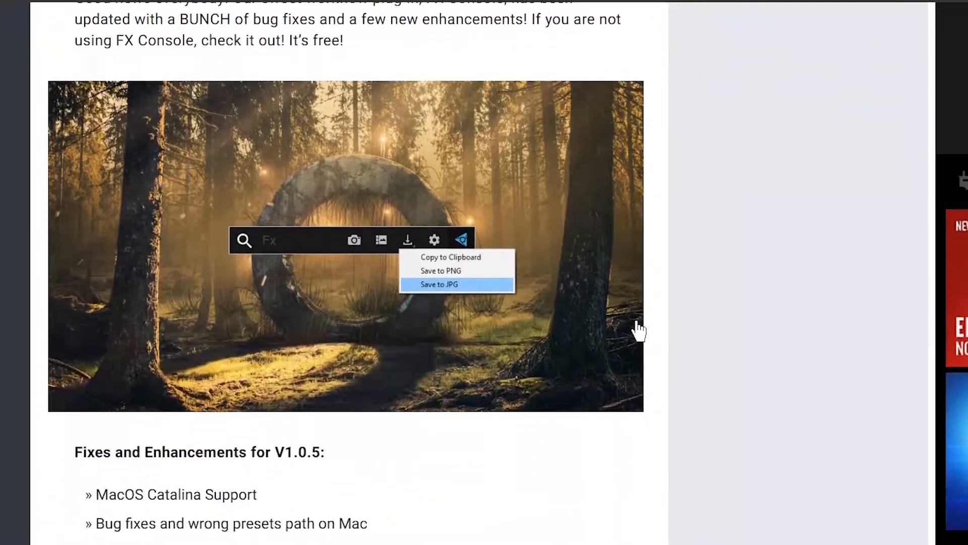
{"action": "scroll", "coordinate": [639, 330], "scroll_direction": "down", "scroll_amount": 10}
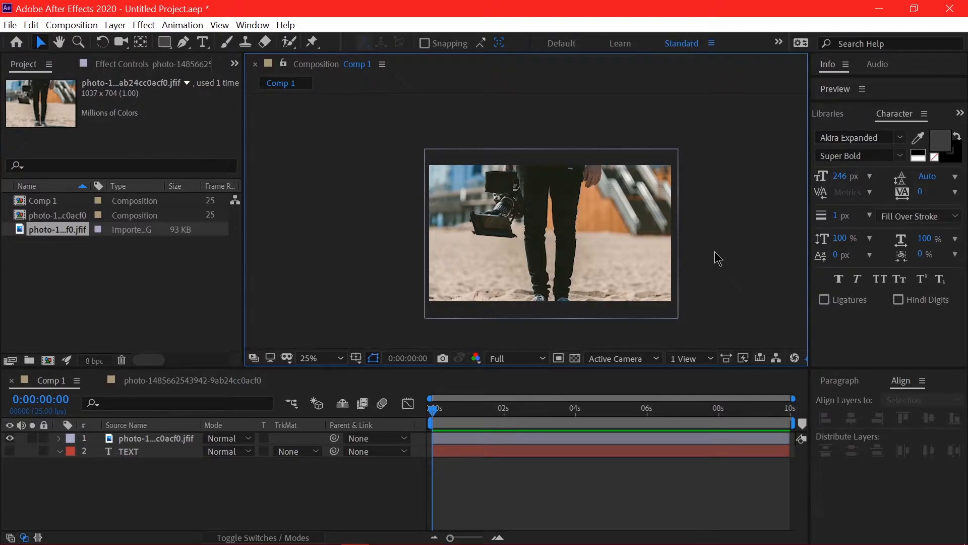
- Find the "bad tv" presets with FX Console and apply Bad TV 3 - weak to the photo layer
{"action": "left_click", "coordinate": [630, 438]}
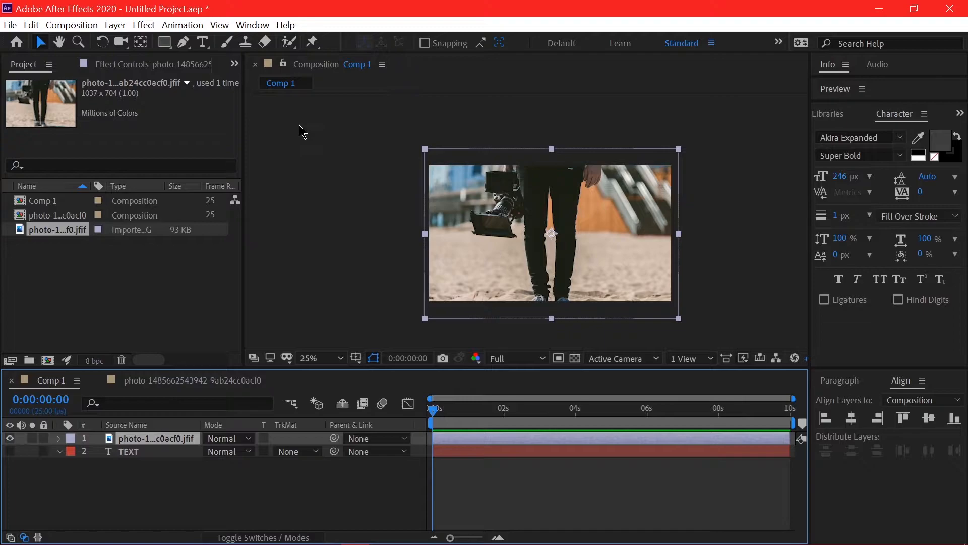
{"action": "key", "text": "ctrl+space"}
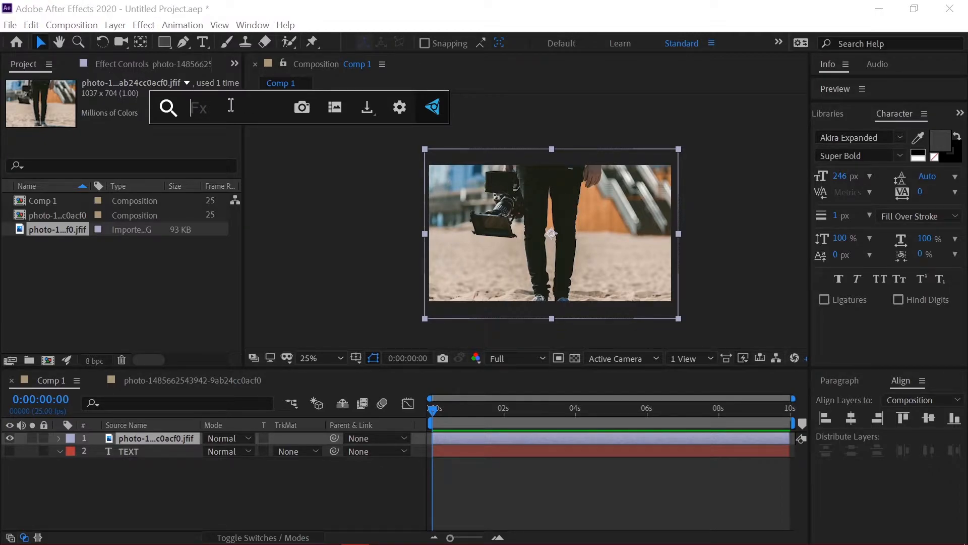
{"action": "type", "text": "bad tv"}
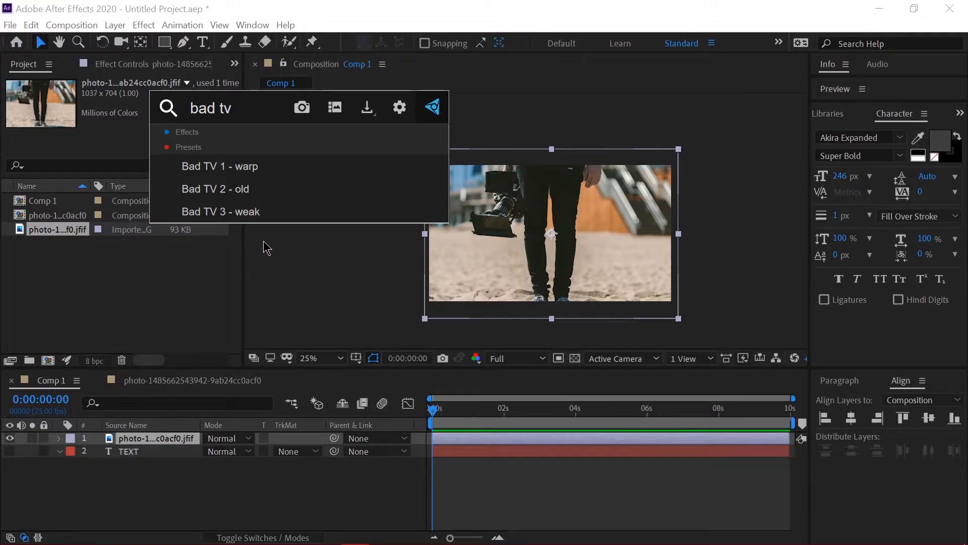
{"action": "left_click", "coordinate": [255, 212]}
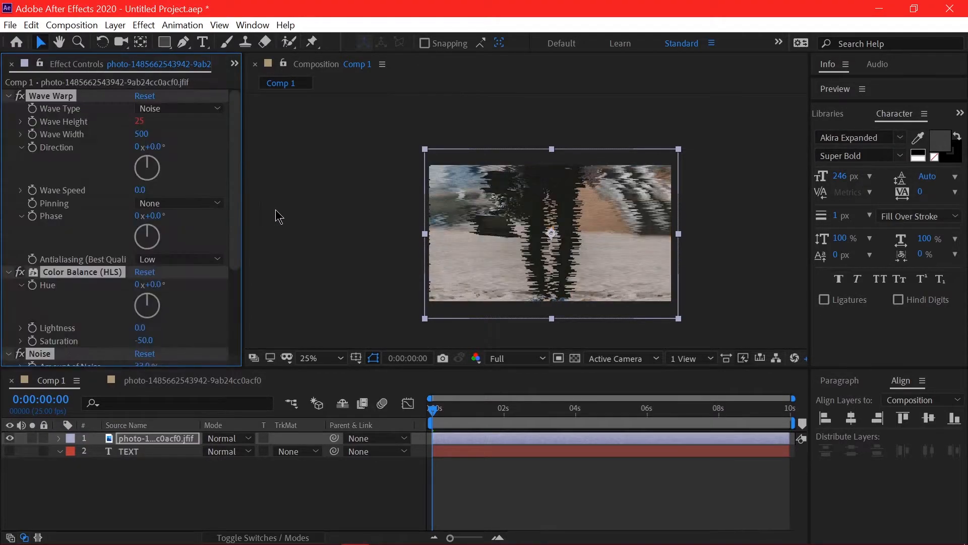
- Set the photo's Wave Warp wave type to Smooth Noise and preview the distortion
{"action": "left_click", "coordinate": [164, 117]}
{"action": "left_click", "coordinate": [212, 245]}
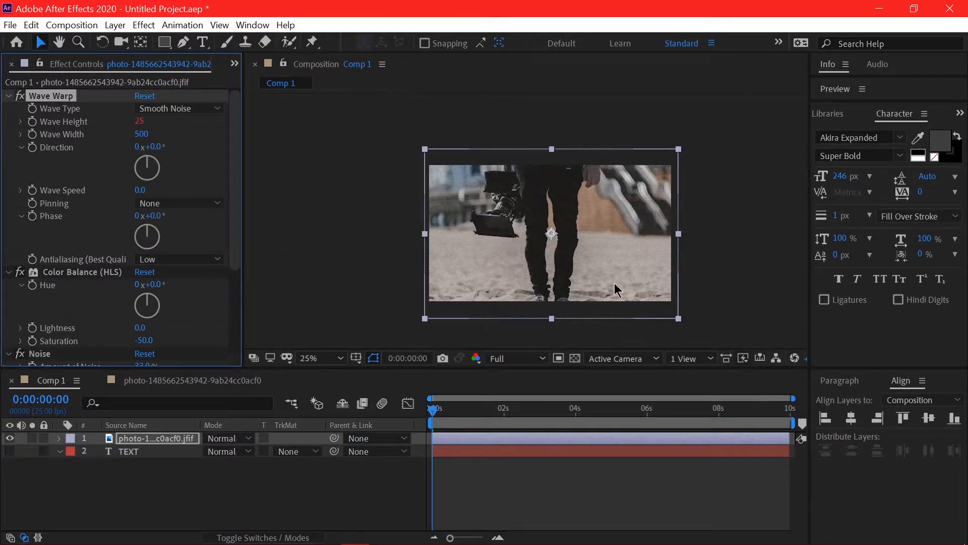
{"action": "left_click", "coordinate": [579, 327]}
{"action": "key", "text": "space"}
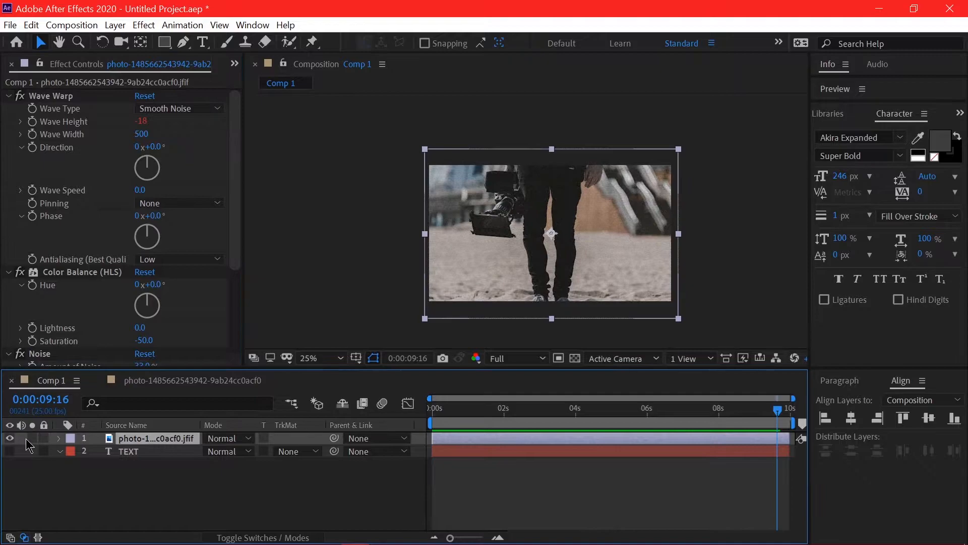
- Hide the photo layer, show the TEXT layer and apply the CC Light Sweep effect to it
{"action": "left_click", "coordinate": [9, 438]}
{"action": "left_click", "coordinate": [10, 451]}
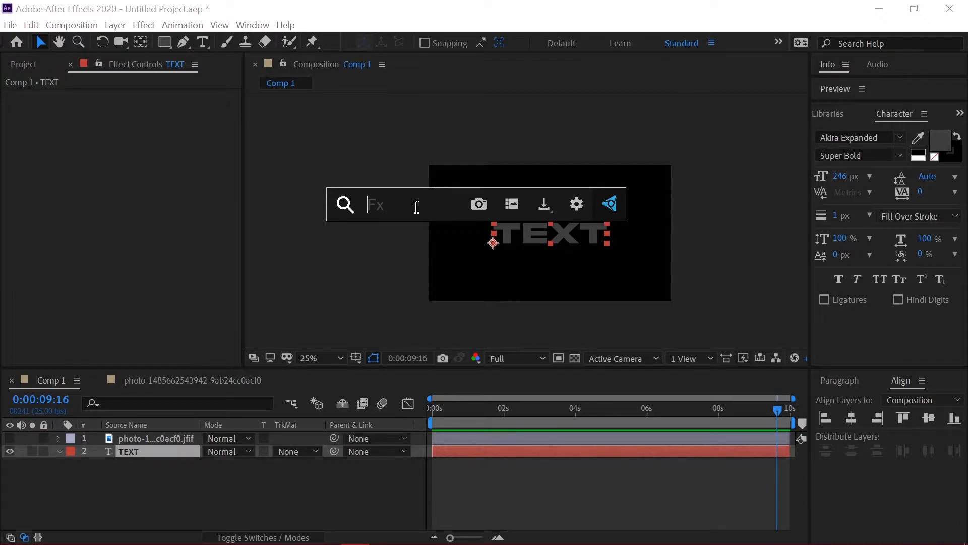
{"action": "type", "text": "cc li"}
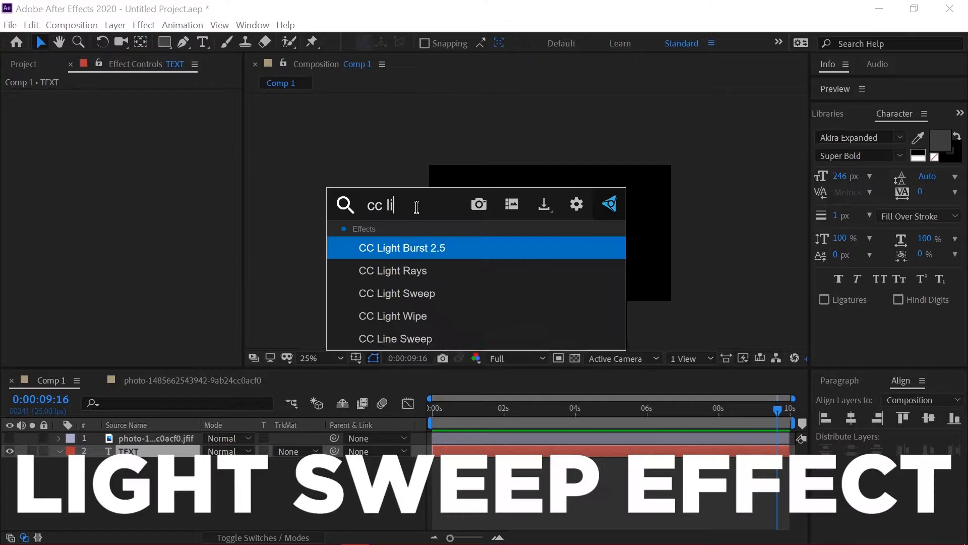
{"action": "type", "text": "ghtswe"}
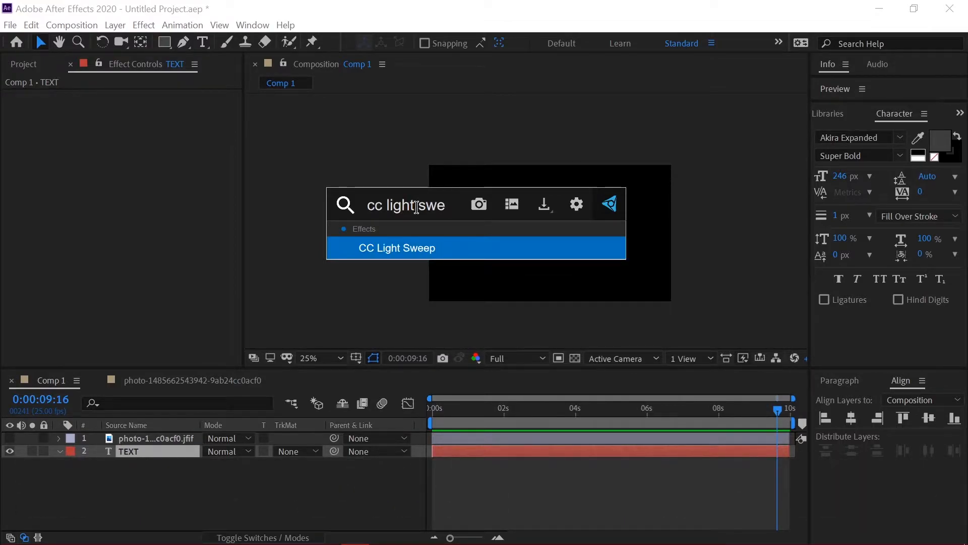
{"action": "left_click", "coordinate": [446, 249]}
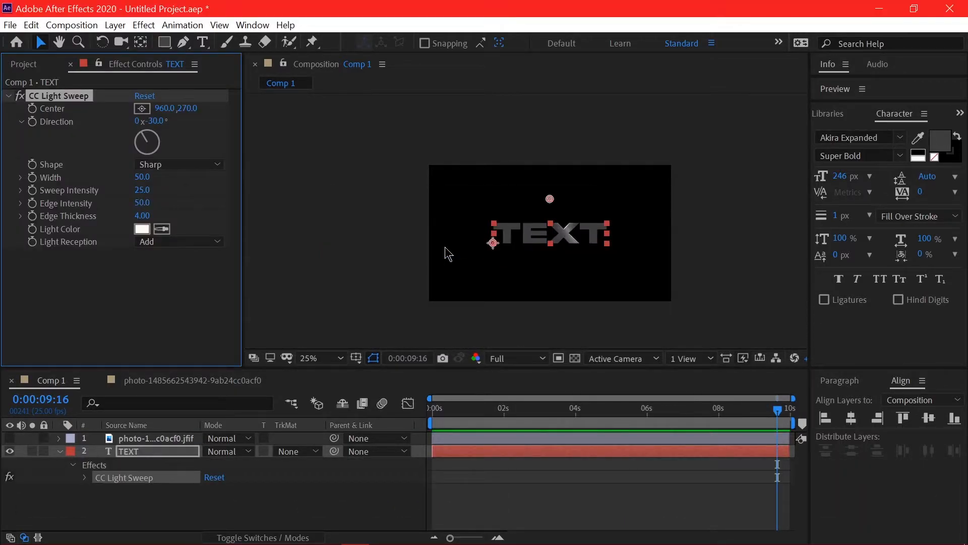
- Keyframe the light sweep's Center at 0:00:09:16, placing it to the left of the text at about 340, 386
{"action": "left_click_drag", "start_coordinate": [550, 199], "coordinate": [600, 187]}
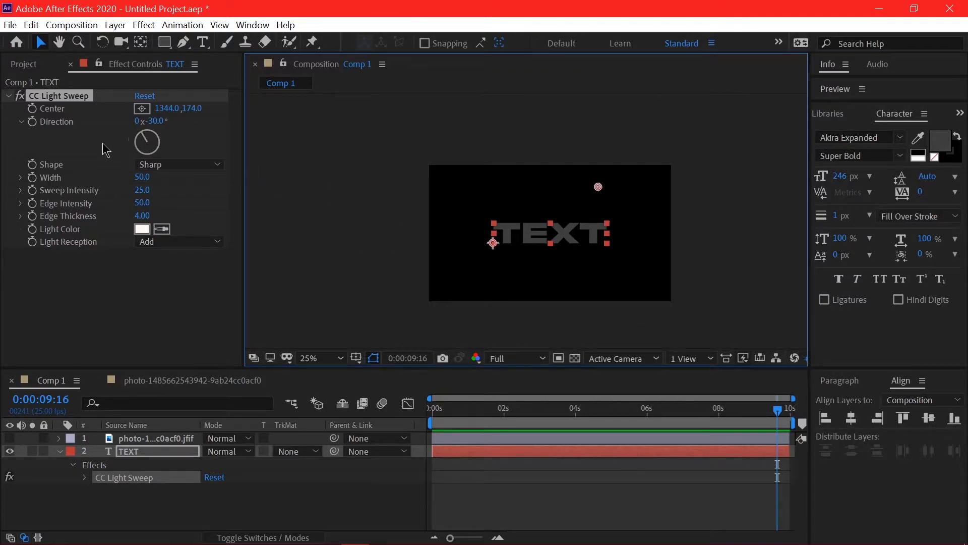
{"action": "left_click", "coordinate": [32, 109]}
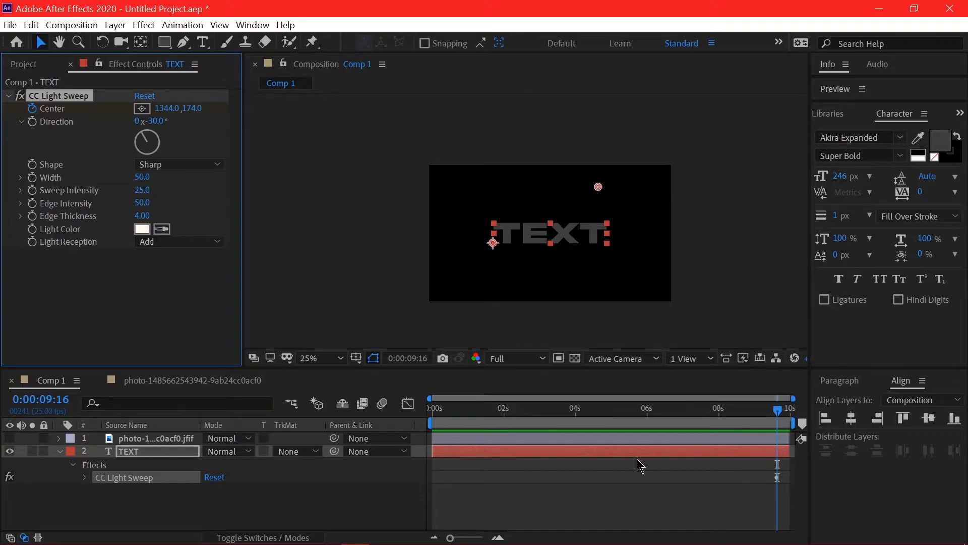
{"action": "key", "text": "u"}
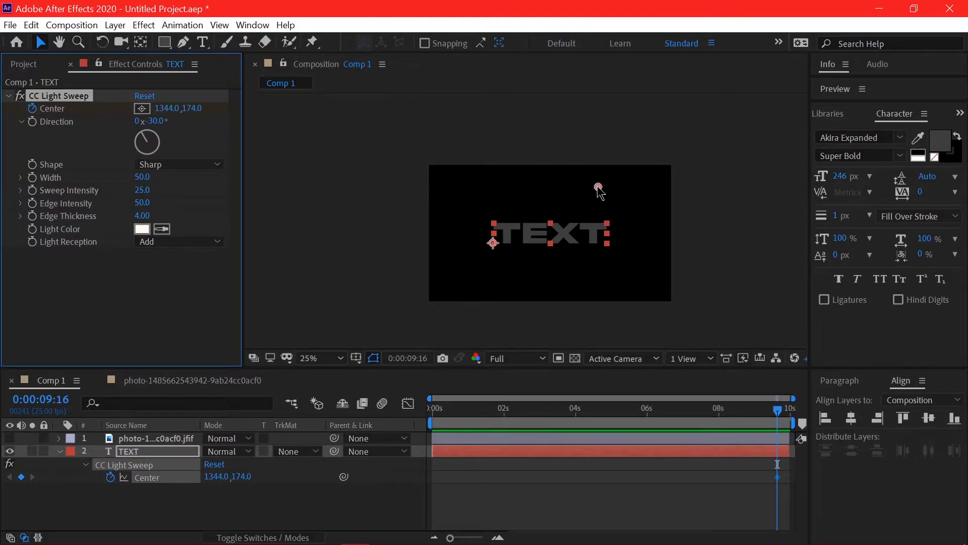
{"action": "left_click_drag", "start_coordinate": [589, 188], "coordinate": [471, 214]}
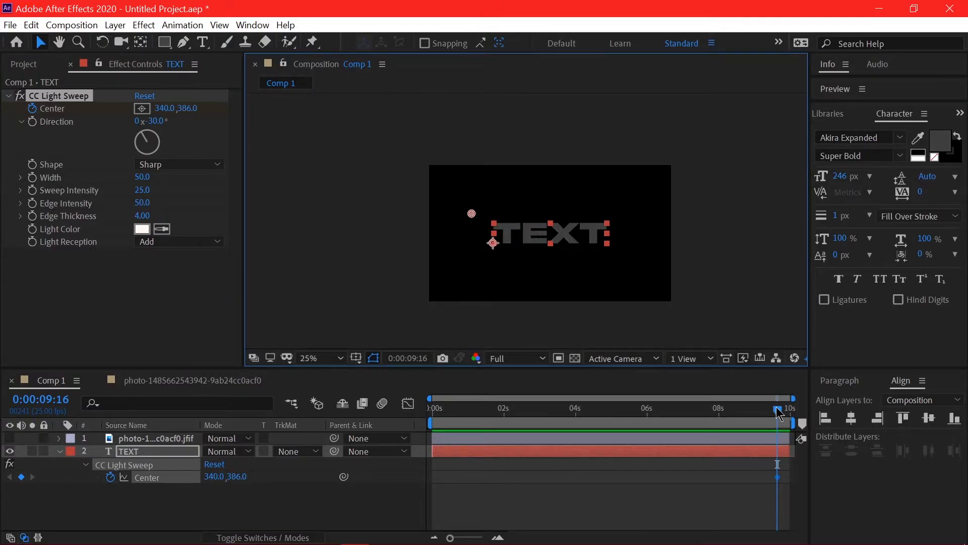
- Add a second Center keyframe at 0:00:00:04 with the sweep placed right of the text at about 1360, 266
{"action": "left_click", "coordinate": [777, 413]}
{"action": "left_click_drag", "start_coordinate": [777, 413], "coordinate": [439, 419]}
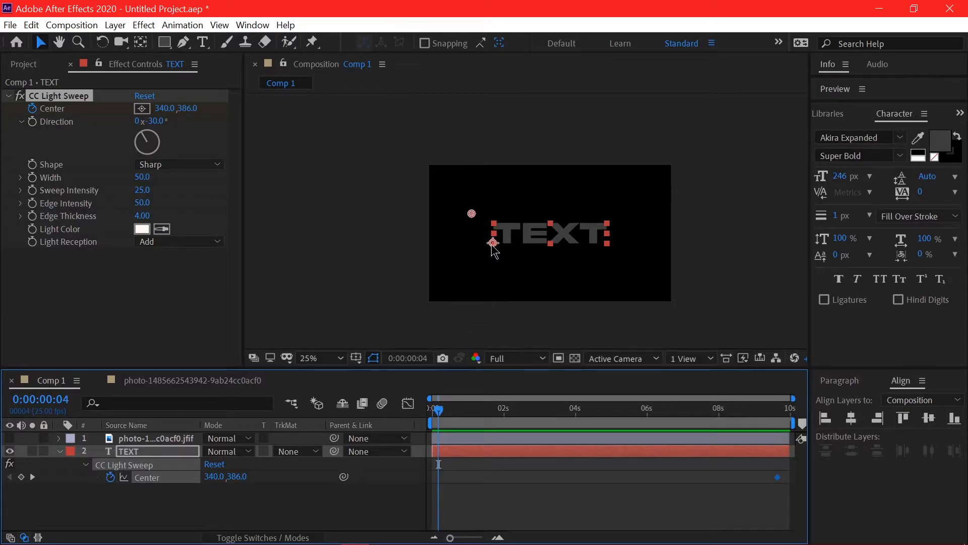
{"action": "left_click_drag", "start_coordinate": [472, 213], "coordinate": [599, 200]}
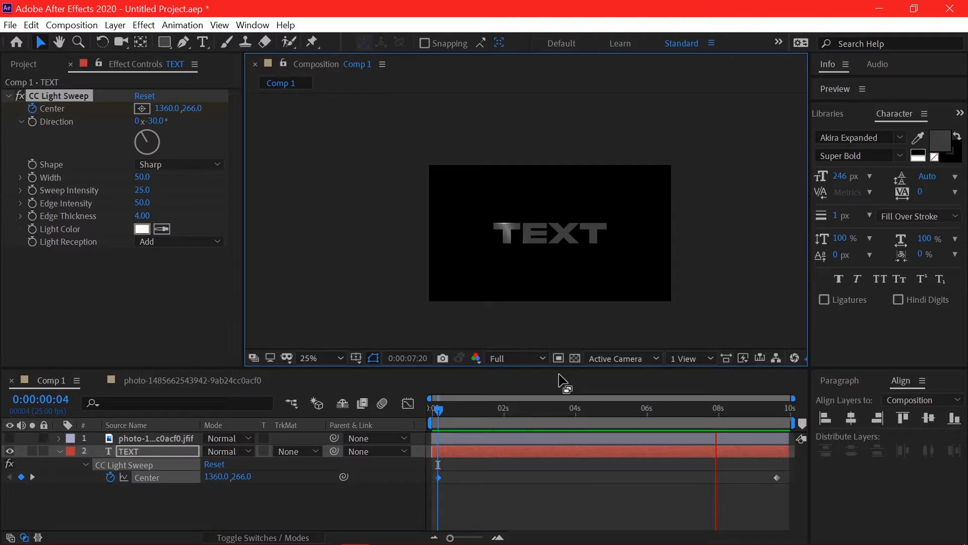
- Ease both light sweep Center keyframes and preview the animation from the start
{"action": "left_click_drag", "start_coordinate": [778, 494], "coordinate": [434, 469]}
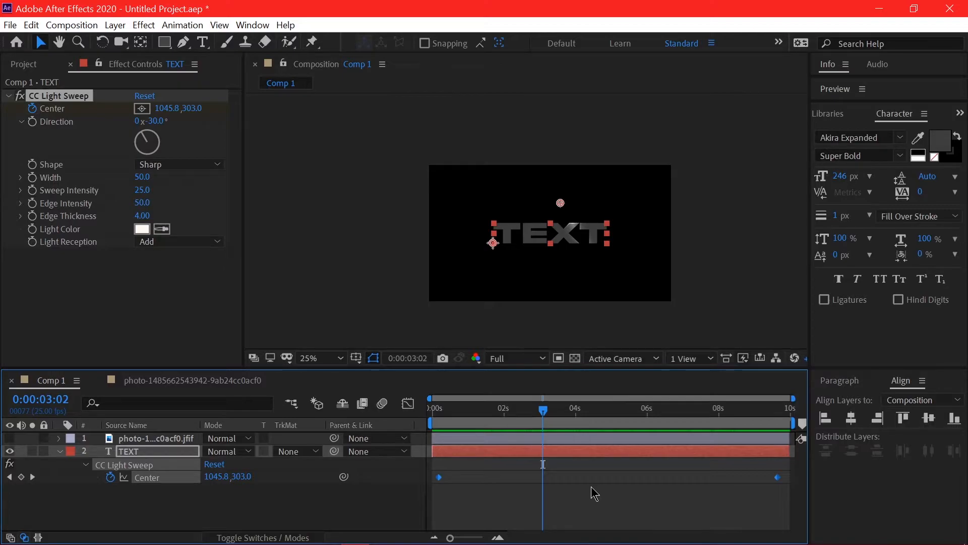
{"action": "key", "text": "space"}
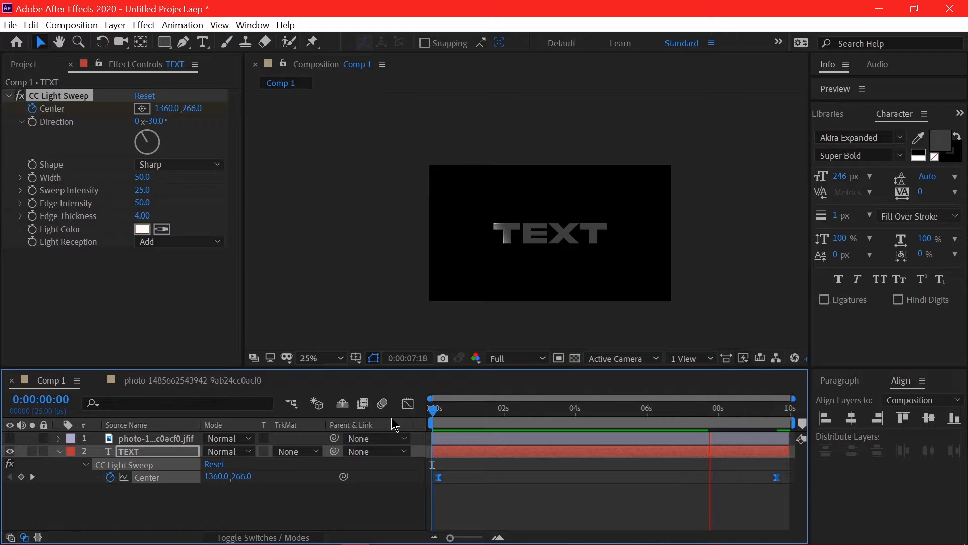
{"action": "key", "text": "space"}
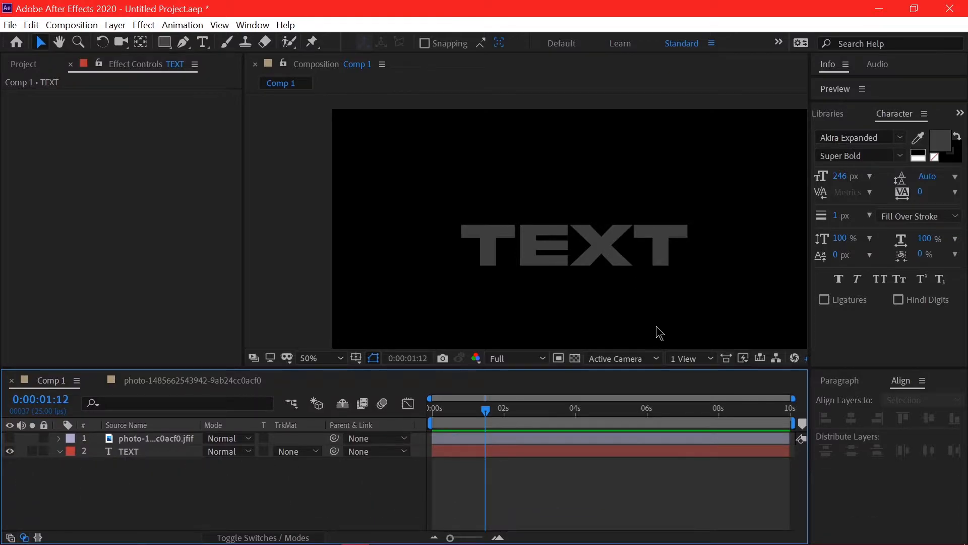
- Apply the CC Radial Fast Blur effect to the TEXT layer using FX Console
{"action": "key", "text": "ctrl+space"}
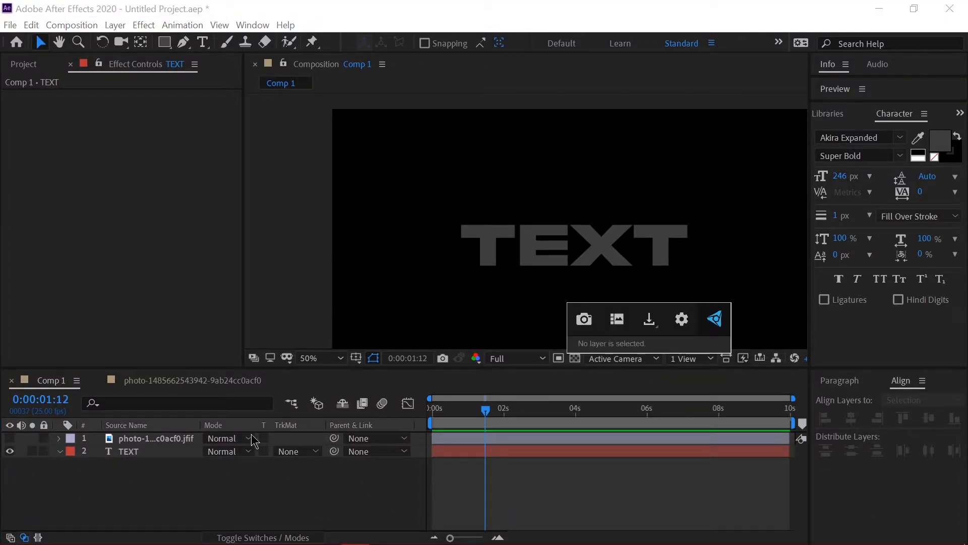
{"action": "left_click", "coordinate": [182, 451]}
{"action": "key", "text": "ctrl+space"}
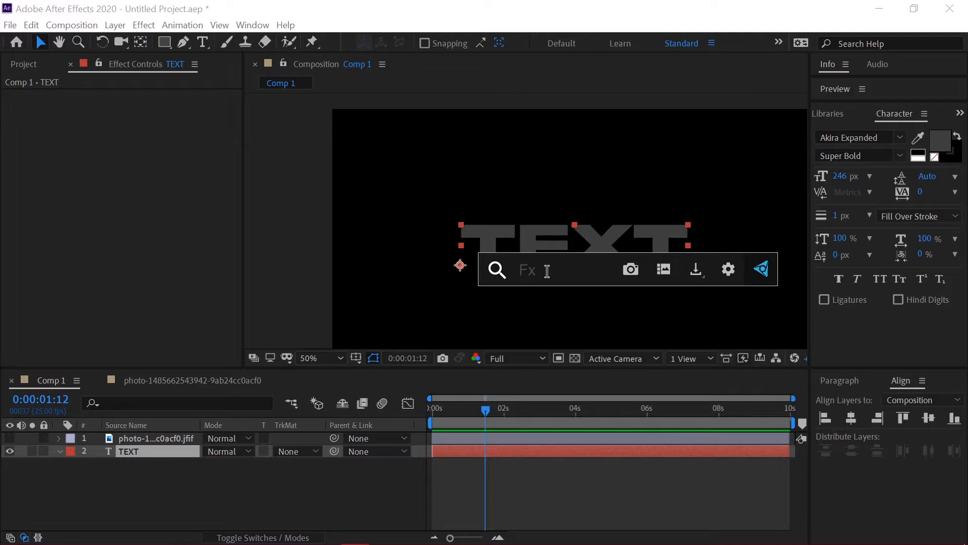
{"action": "type", "text": "cc rad"}
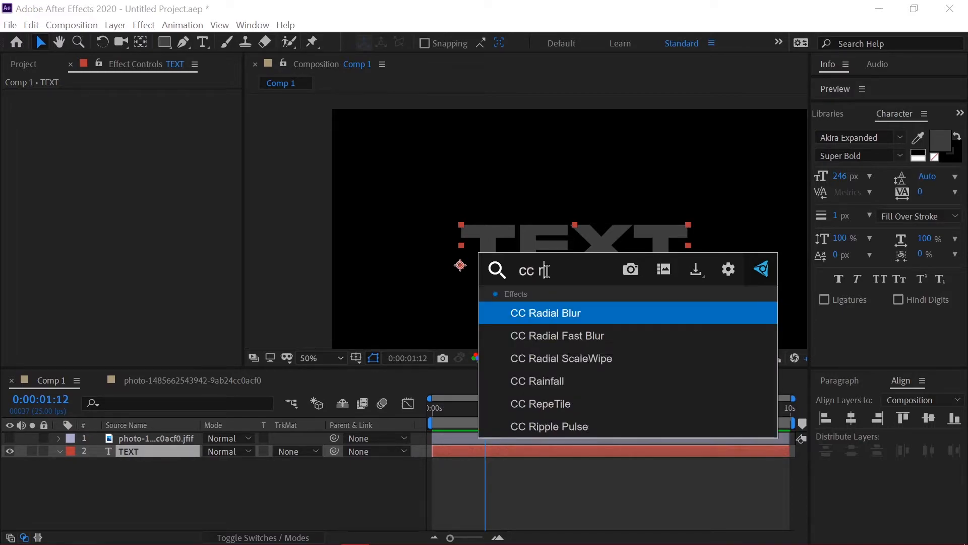
{"action": "left_click", "coordinate": [612, 337]}
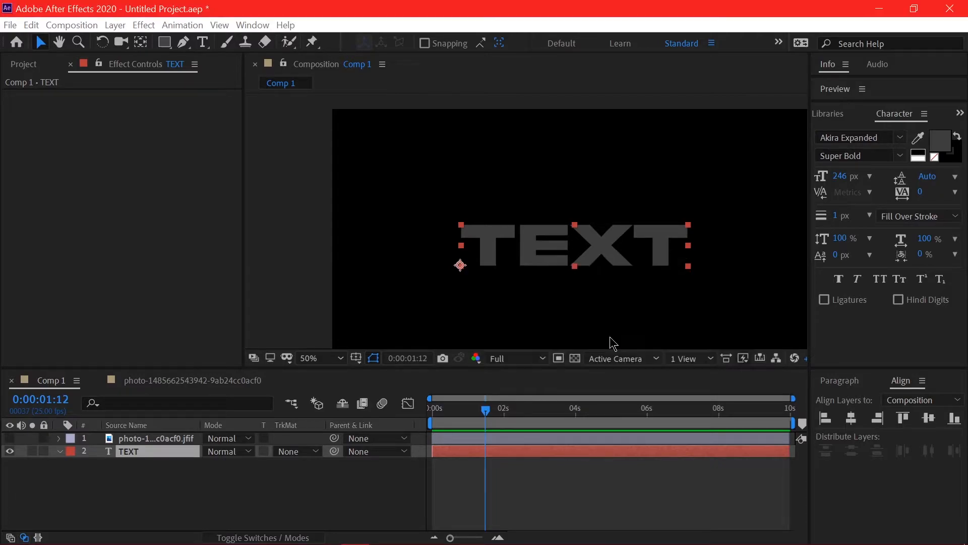
- Keyframe the radial blur's Amount at 0:00:00:00 with a value of 0
{"action": "left_click", "coordinate": [425, 409]}
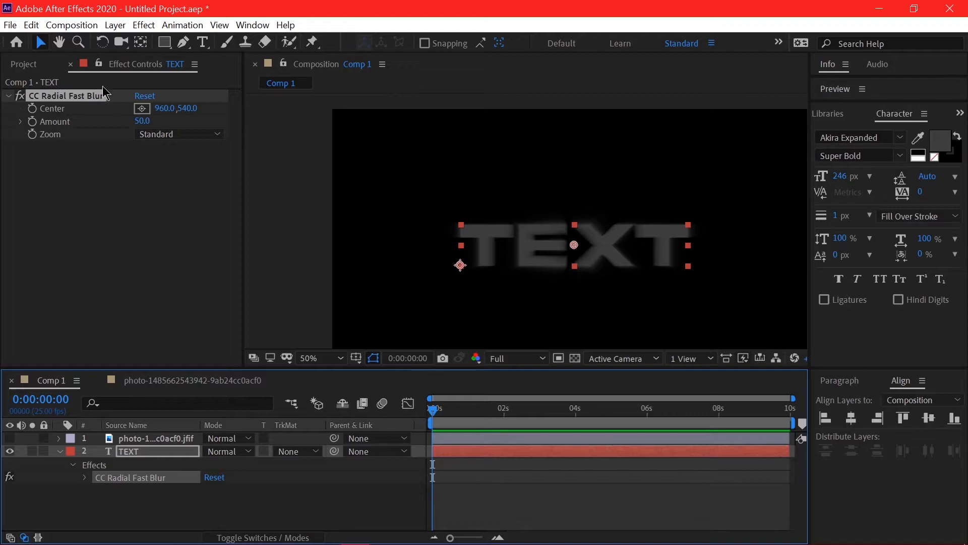
{"action": "left_click", "coordinate": [32, 121]}
{"action": "left_click", "coordinate": [143, 121]}
{"action": "type", "text": "0"}
{"action": "key", "text": "Return"}
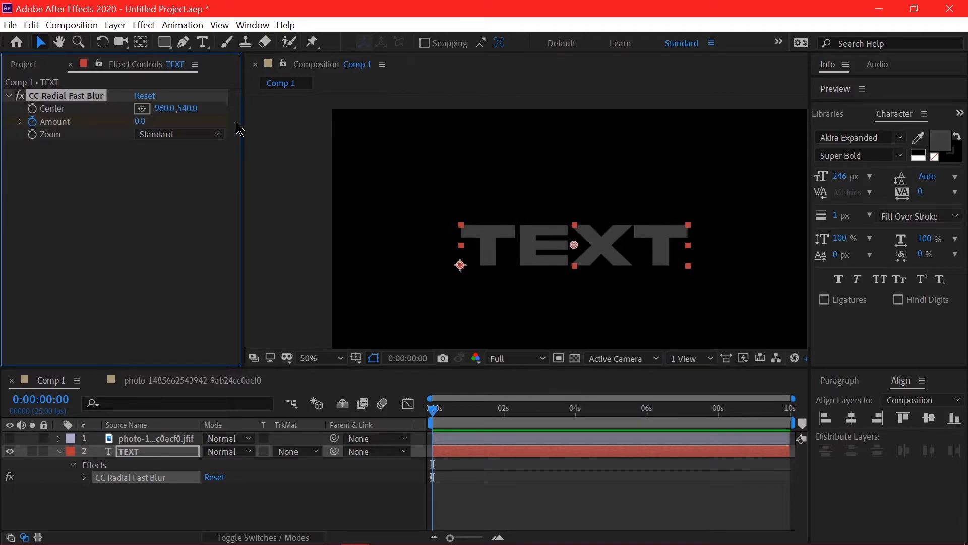
- Add a blur Amount keyframe of about 55 at 0:00:04:04 and move that keyframe earlier, to just under one second
{"action": "left_click_drag", "start_coordinate": [434, 410], "coordinate": [581, 429]}
{"action": "left_click_drag", "start_coordinate": [151, 120], "coordinate": [188, 122]}
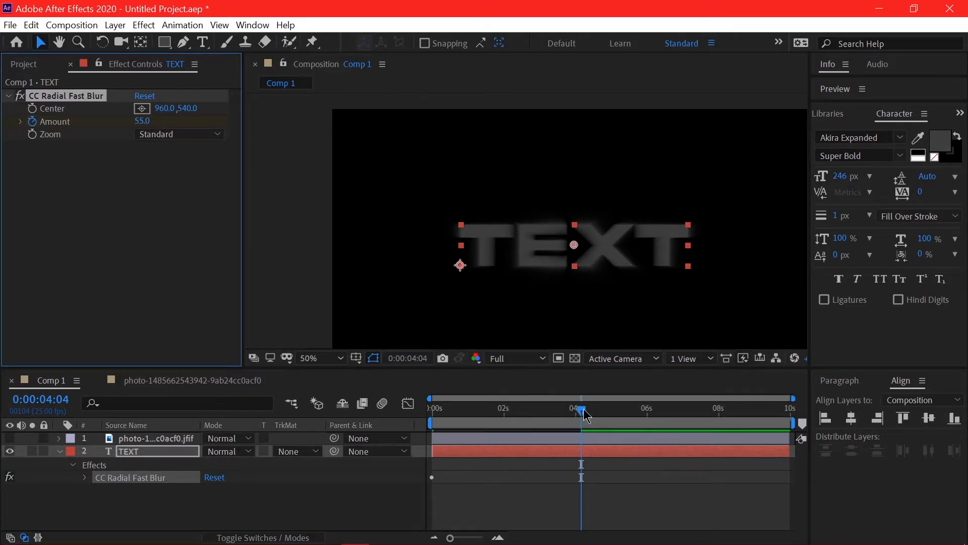
{"action": "left_click_drag", "start_coordinate": [494, 411], "coordinate": [429, 414]}
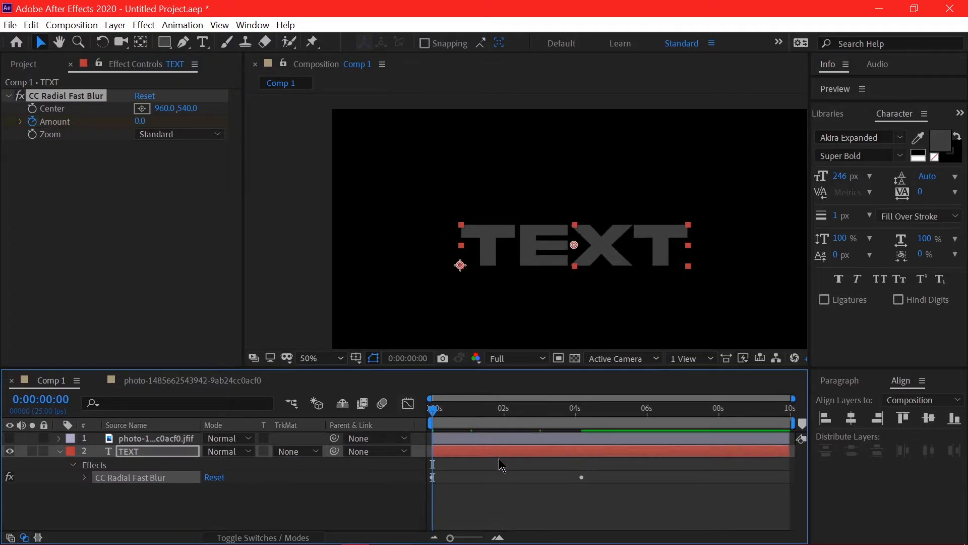
{"action": "key", "text": "u"}
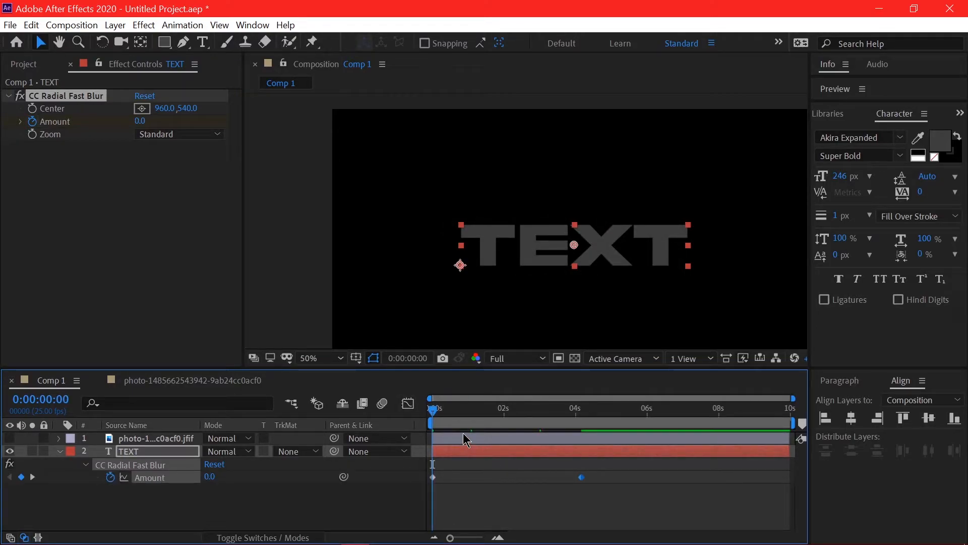
{"action": "left_click_drag", "start_coordinate": [581, 477], "coordinate": [459, 477]}
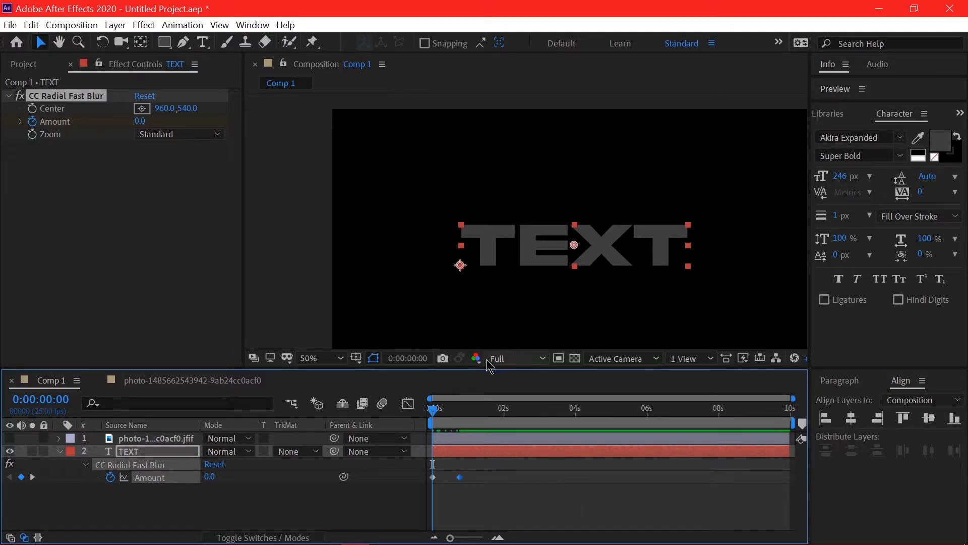
- Preview the radial blur animation from the start and increase the blur Amount at 0:00:01:20
{"action": "key", "text": "space"}
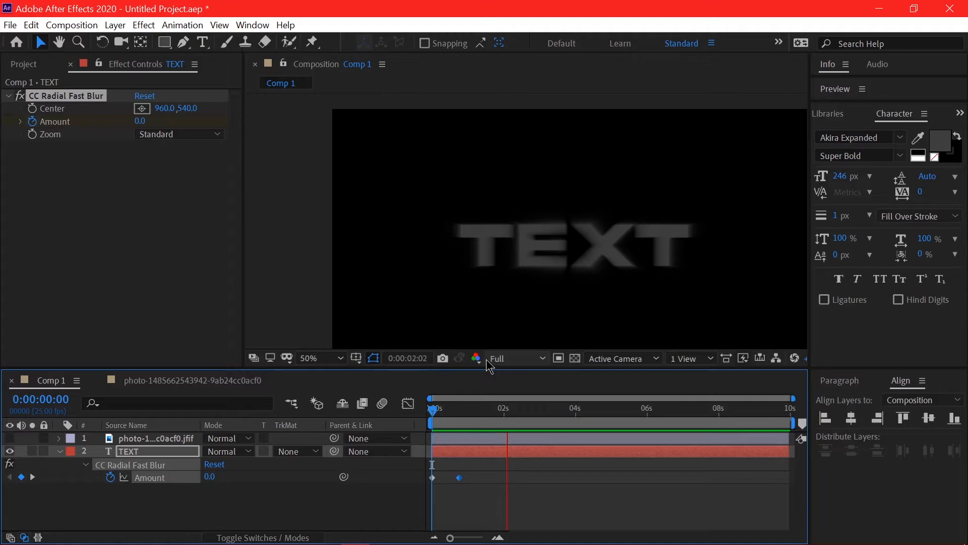
{"action": "key", "text": "space"}
{"action": "left_click_drag", "start_coordinate": [514, 401], "coordinate": [407, 401]}
{"action": "key", "text": "space"}
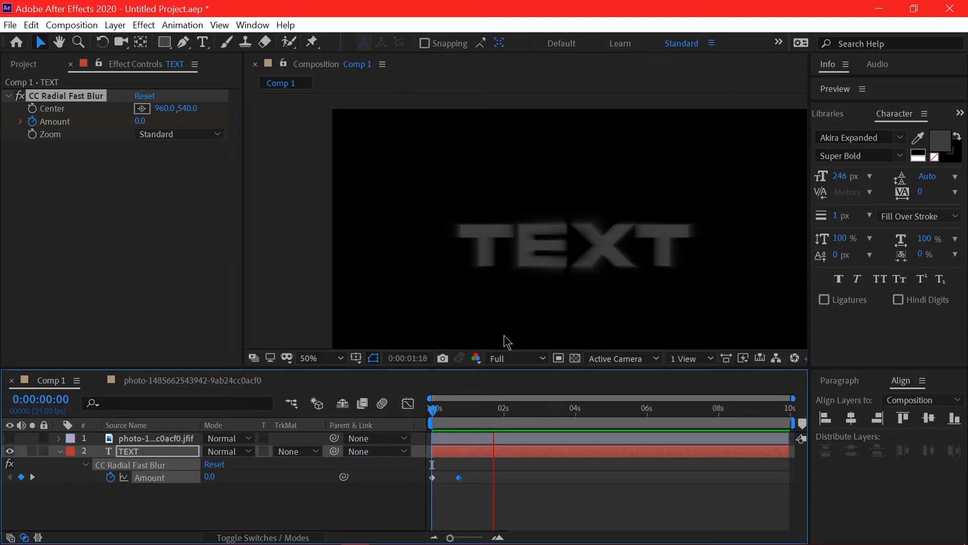
{"action": "key", "text": "space"}
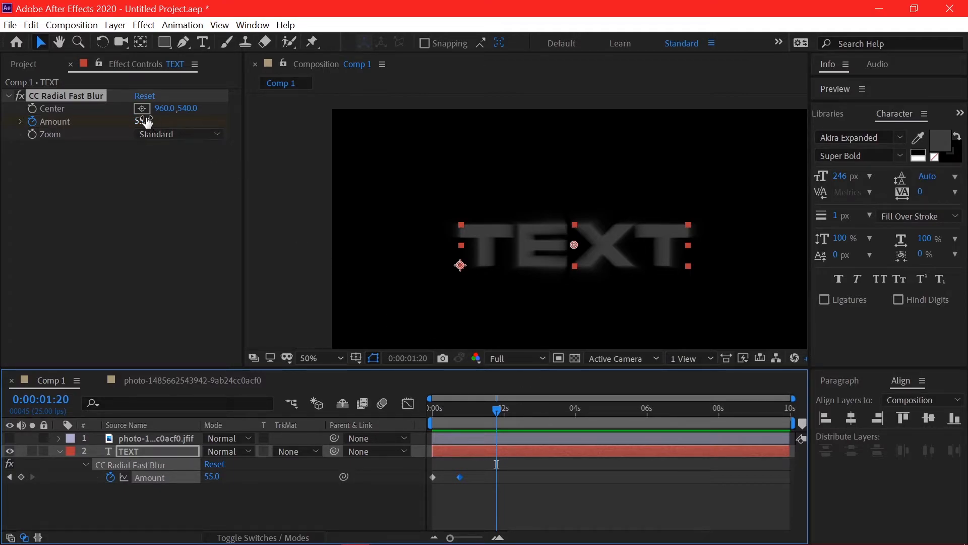
{"action": "left_click_drag", "start_coordinate": [143, 121], "coordinate": [183, 121]}
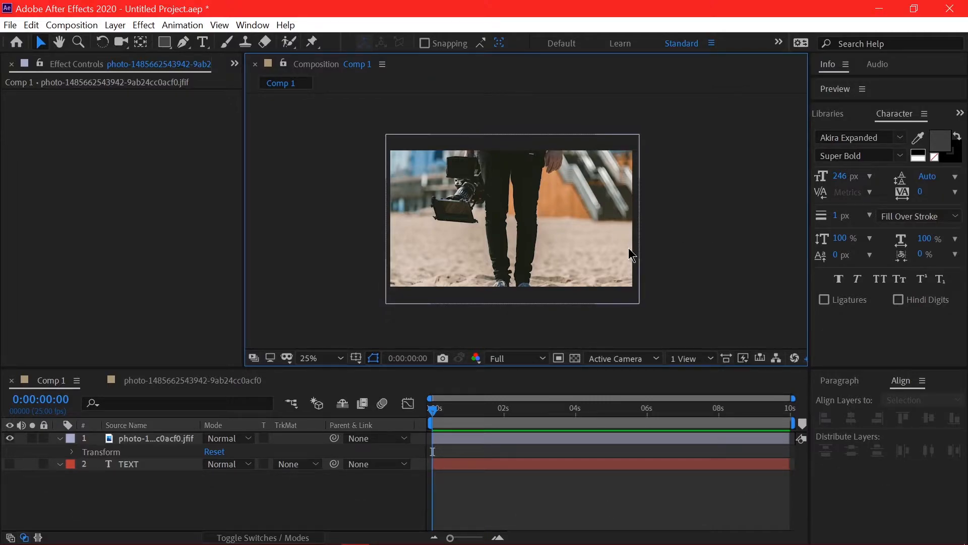
- Apply the Fractal Noise effect to the photo layer using FX Console
{"action": "key", "text": "ctrl+space"}
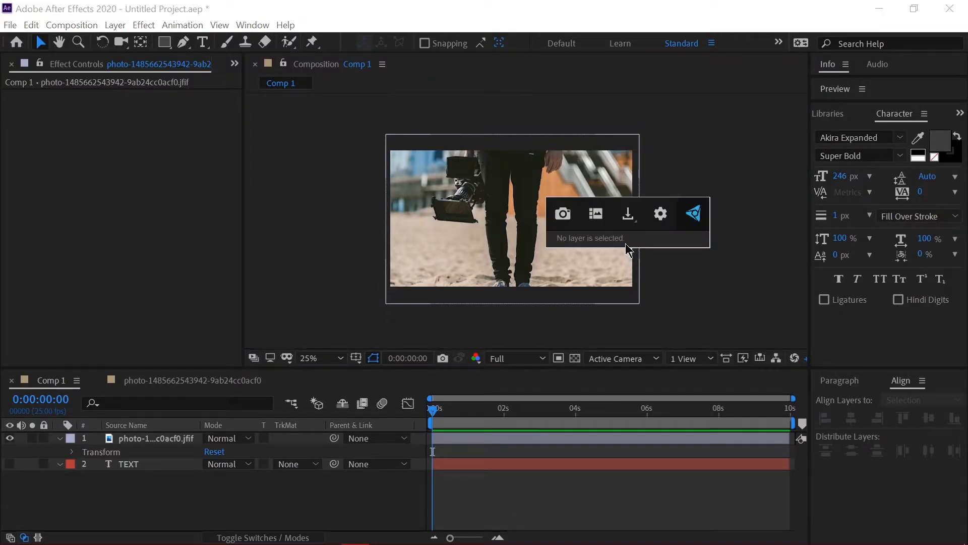
{"action": "left_click", "coordinate": [153, 442]}
{"action": "key", "text": "ctrl+space"}
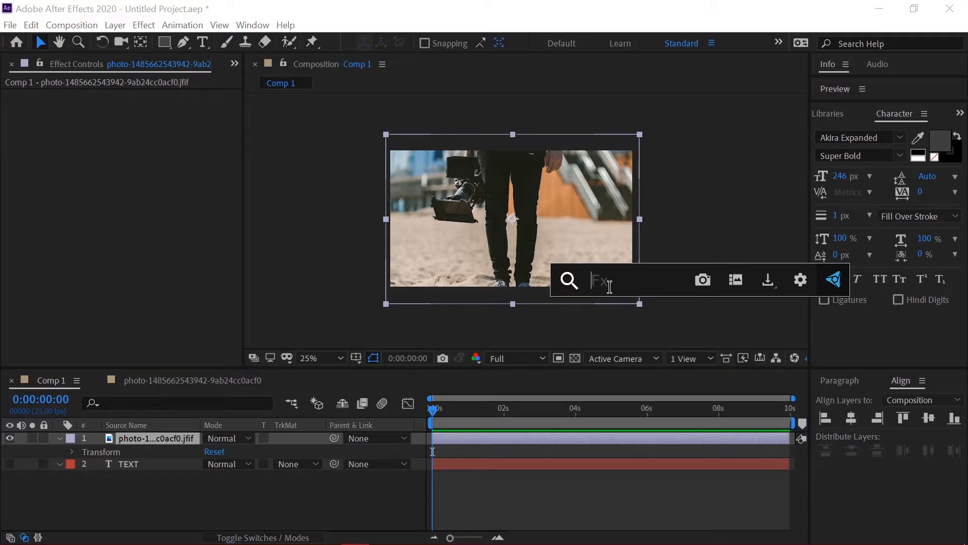
{"action": "type", "text": "fract"}
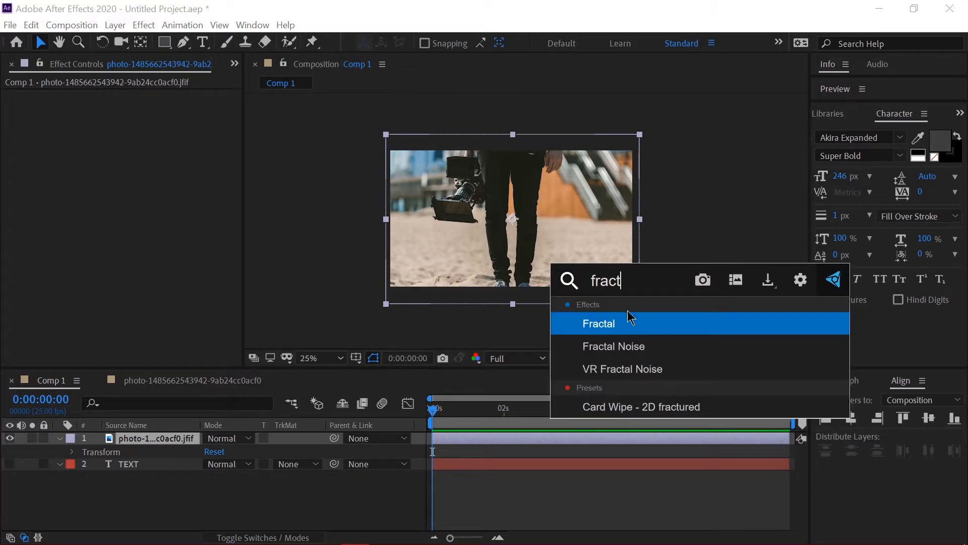
{"action": "left_click", "coordinate": [636, 351]}
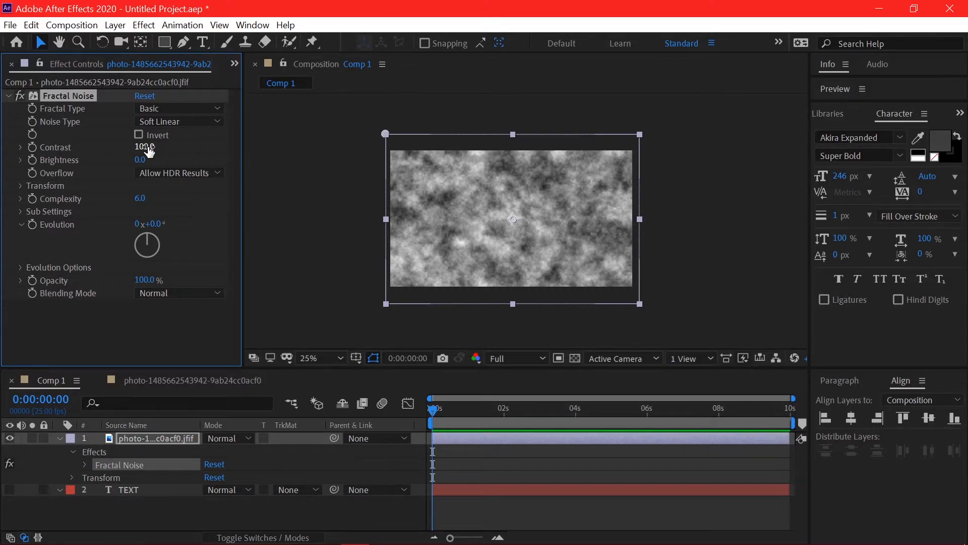
- Set the Fractal Noise Contrast to 1005 and its Brightness to -334
{"action": "left_click_drag", "start_coordinate": [148, 150], "coordinate": [734, 150]}
{"action": "left_click_drag", "start_coordinate": [147, 152], "coordinate": [255, 149]}
{"action": "left_click_drag", "start_coordinate": [325, 148], "coordinate": [338, 149]}
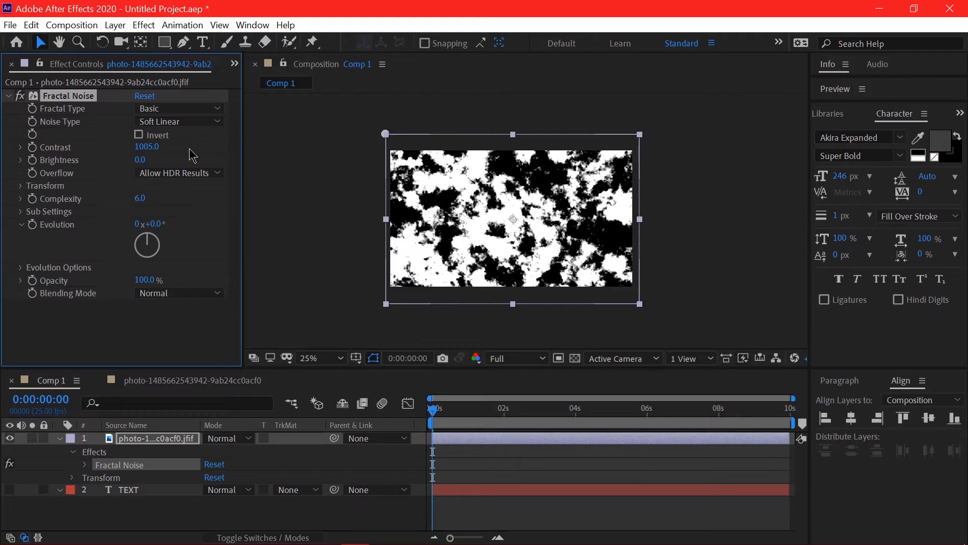
{"action": "left_click_drag", "start_coordinate": [122, 160], "coordinate": [0, 191]}
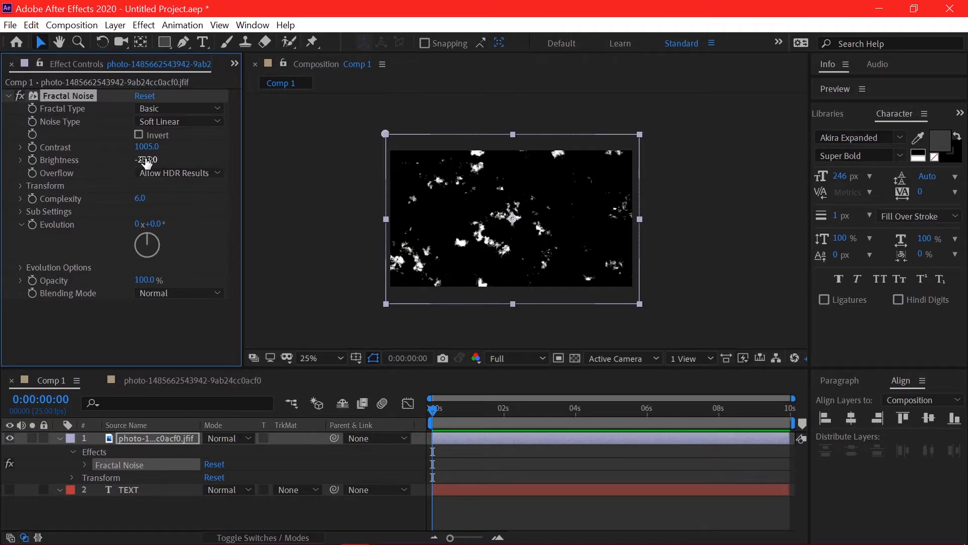
{"action": "left_click_drag", "start_coordinate": [148, 161], "coordinate": [82, 166]}
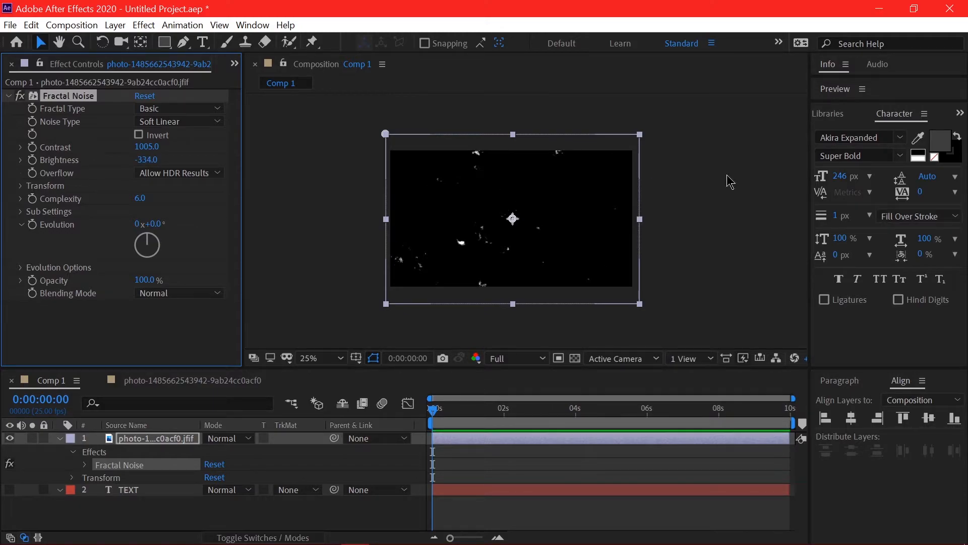
- Set the Fractal Noise's Fractal Type to Subscale and its Blending Mode to Screen
{"action": "scroll", "coordinate": [728, 176], "scroll_direction": "up", "scroll_amount": 1}
{"action": "scroll", "coordinate": [520, 176], "scroll_direction": "down", "scroll_amount": 1}
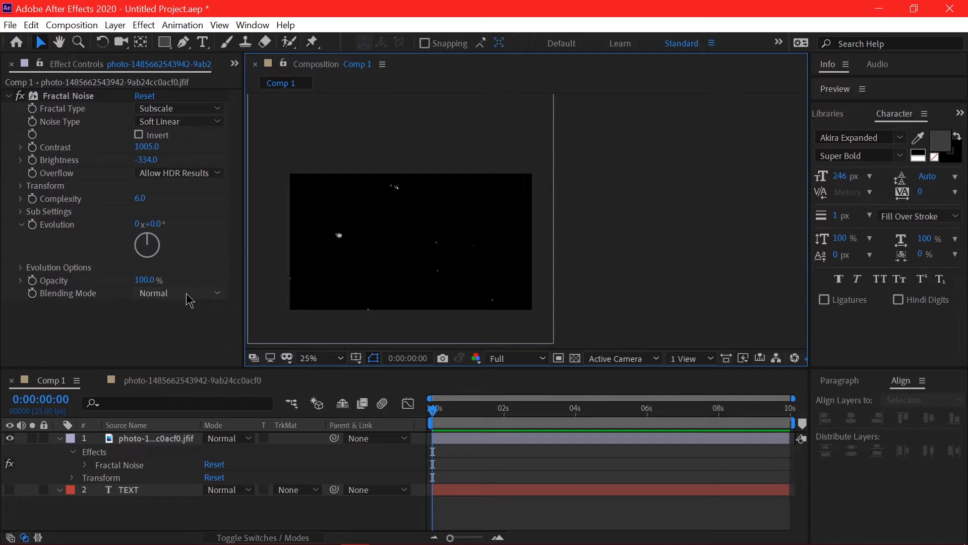
{"action": "left_click", "coordinate": [190, 300]}
{"action": "left_click", "coordinate": [152, 316]}
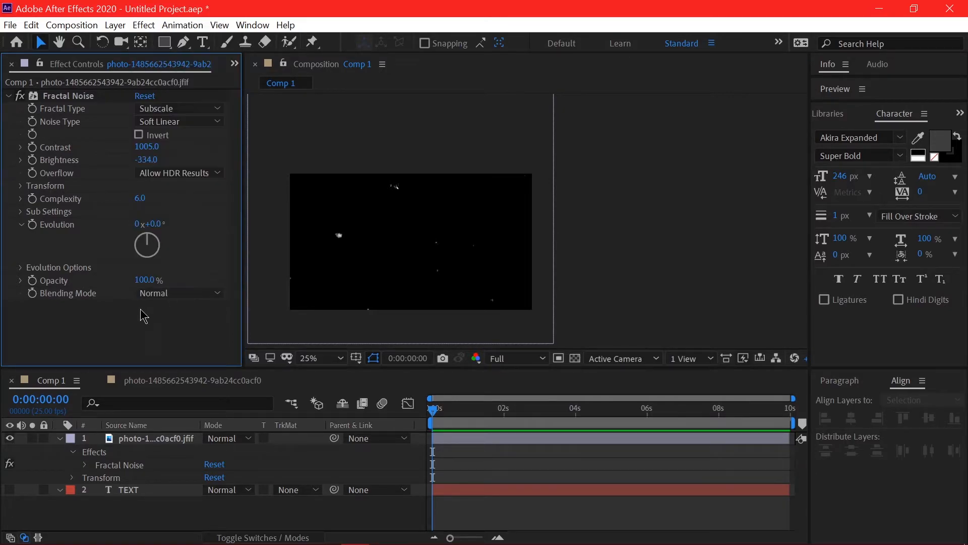
{"action": "left_click", "coordinate": [209, 301]}
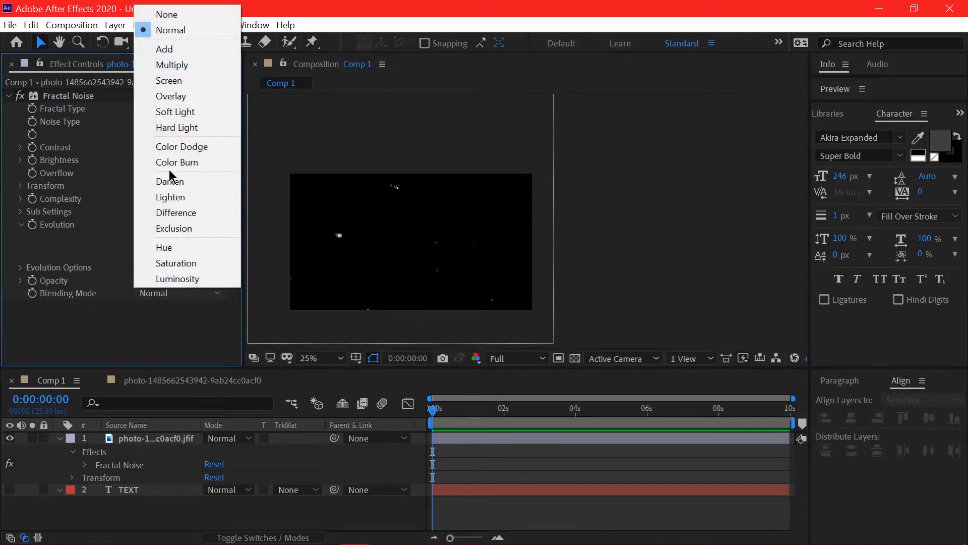
{"action": "left_click", "coordinate": [171, 81]}
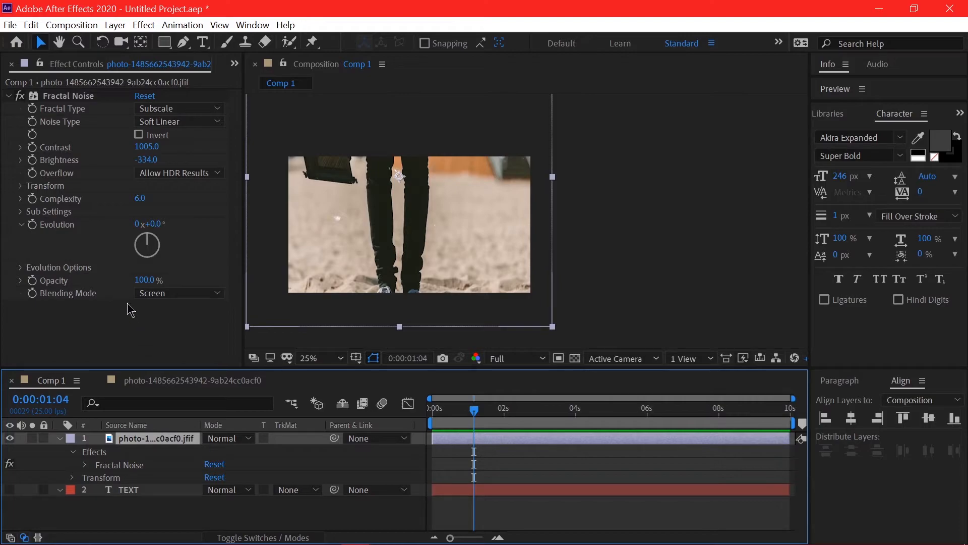
- Add the expression time*400 to the Fractal Noise Evolution and preview the animation from the start
{"action": "left_click", "coordinate": [32, 224], "text": "alt"}
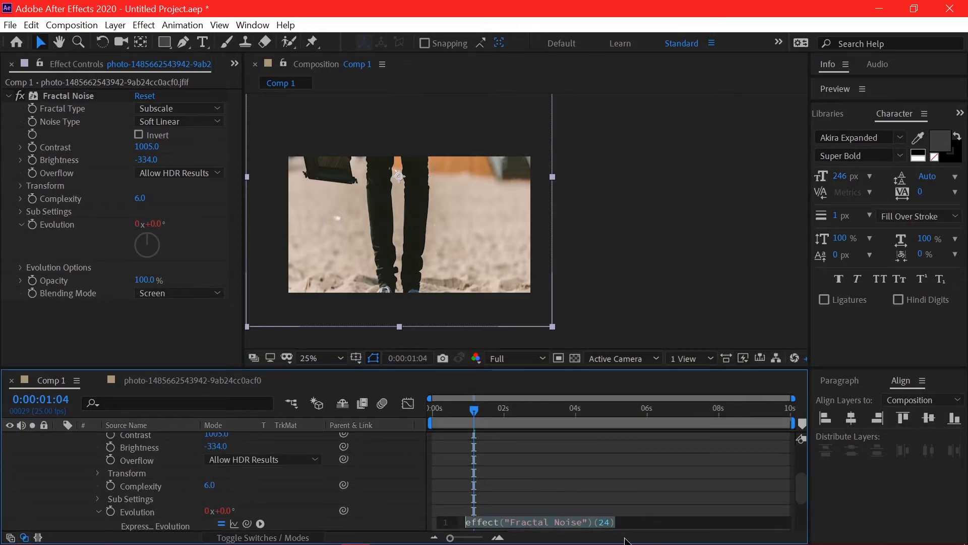
{"action": "type", "text": "time*"}
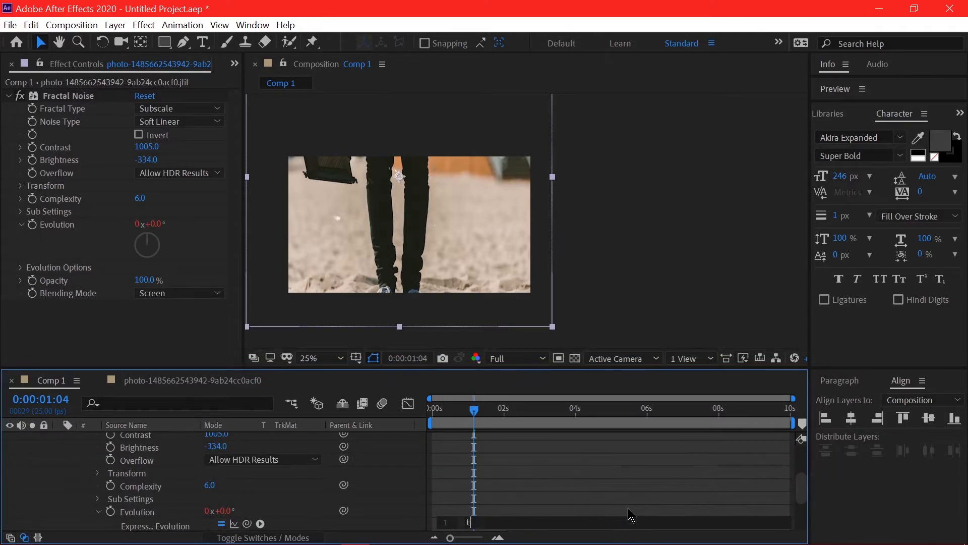
{"action": "type", "text": "400"}
{"action": "left_click", "coordinate": [629, 513]}
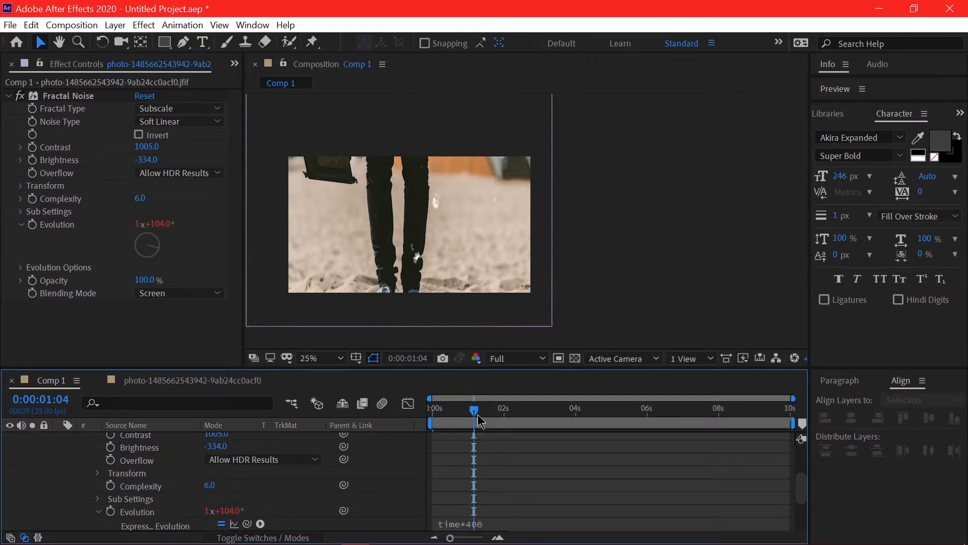
{"action": "key", "text": "Home"}
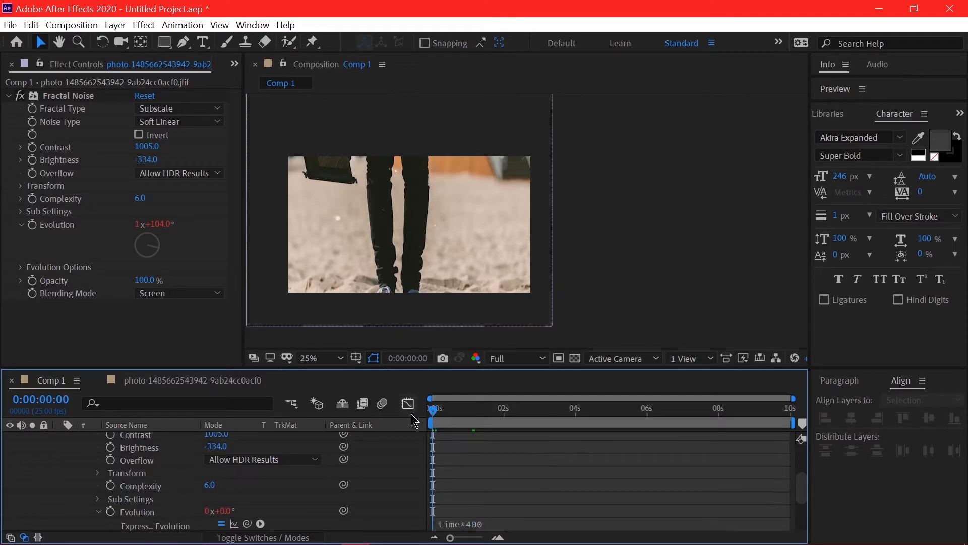
{"action": "key", "text": "space"}
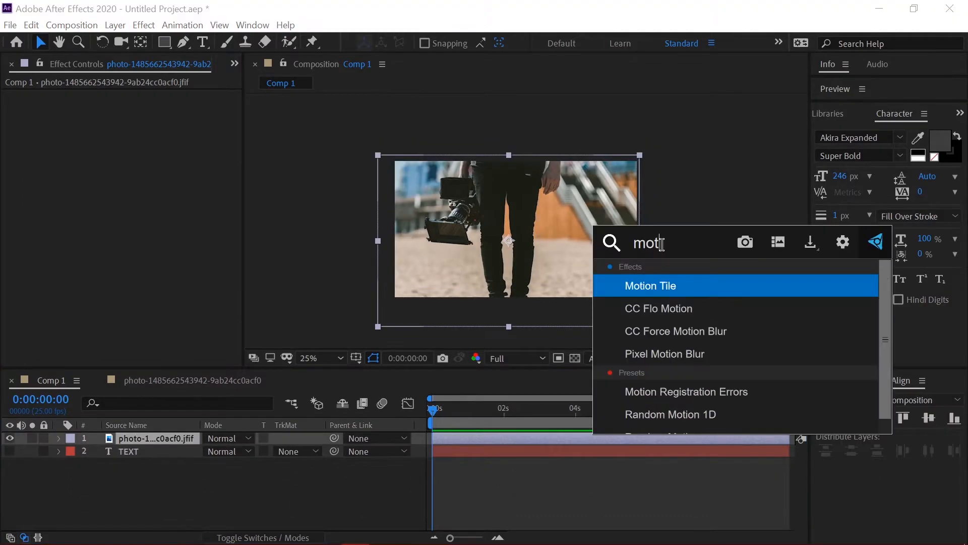
- Apply the Motion Tile effect to the photo layer with FX Console and shift the photo slightly in the composition
{"action": "type", "text": "on"}
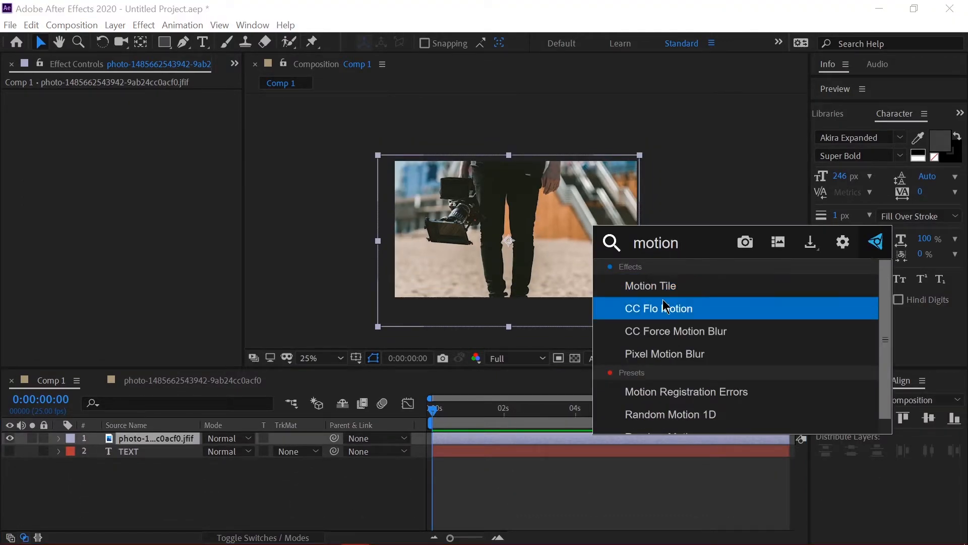
{"action": "key", "text": "Return"}
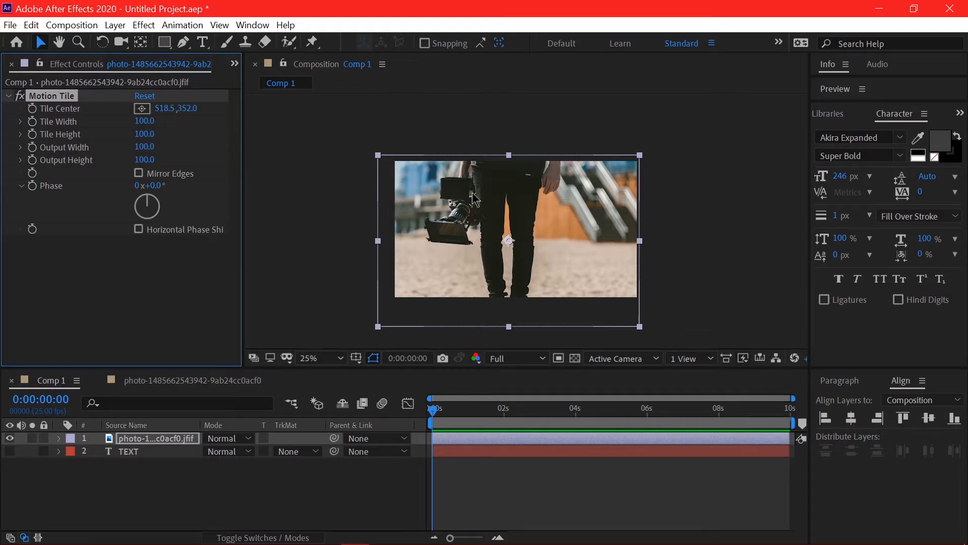
{"action": "left_click_drag", "start_coordinate": [526, 228], "coordinate": [551, 228]}
- Try scaling the photo down inside the composition frame and undo the scaling
{"action": "left_click_drag", "start_coordinate": [616, 165], "coordinate": [611, 192]}
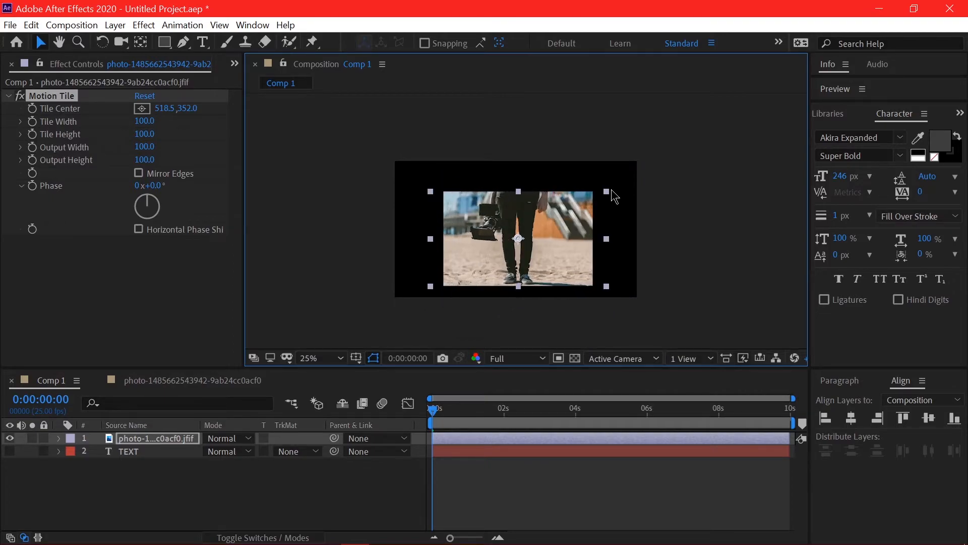
{"action": "key", "text": "ctrl+z"}
- Animate Motion Tile's Tile Width and Tile Height from 100 at 0:00:00:00 to 39 and 48 at 0:00:04:01
{"action": "left_click", "coordinate": [28, 130]}
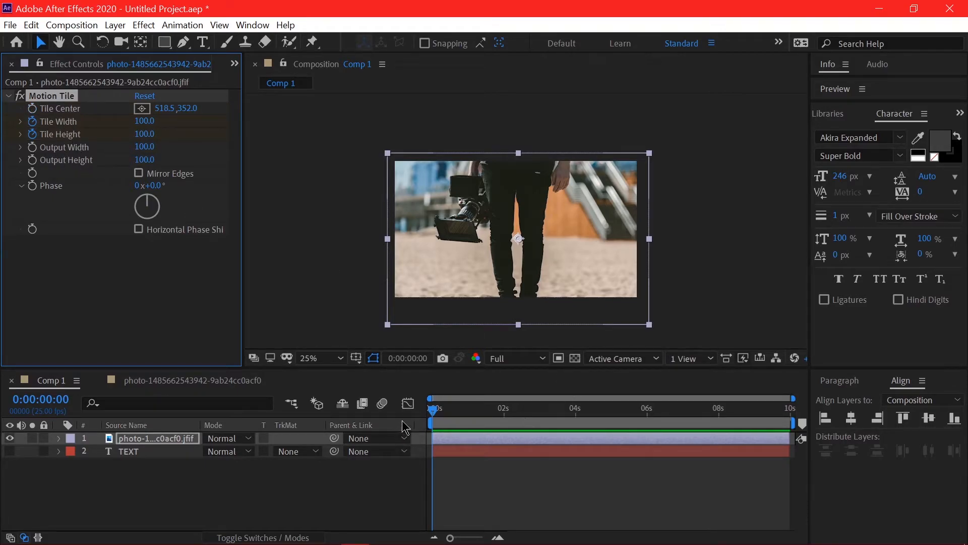
{"action": "key", "text": "u"}
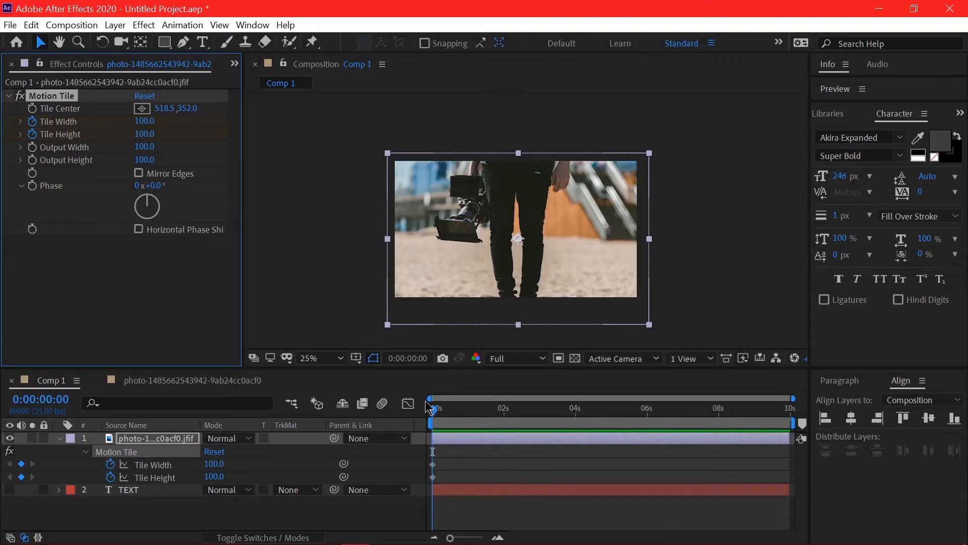
{"action": "left_click_drag", "start_coordinate": [432, 412], "coordinate": [577, 413]}
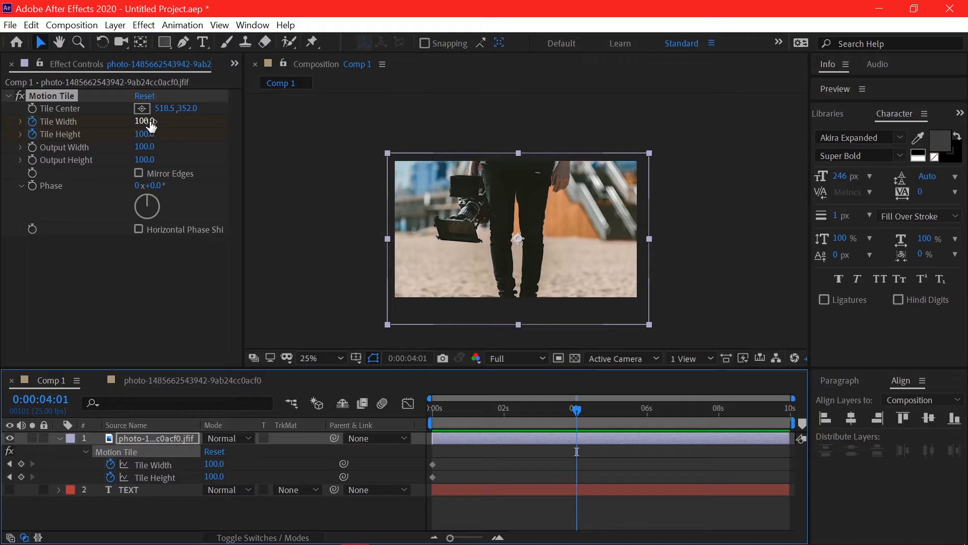
{"action": "left_click_drag", "start_coordinate": [148, 121], "coordinate": [100, 122]}
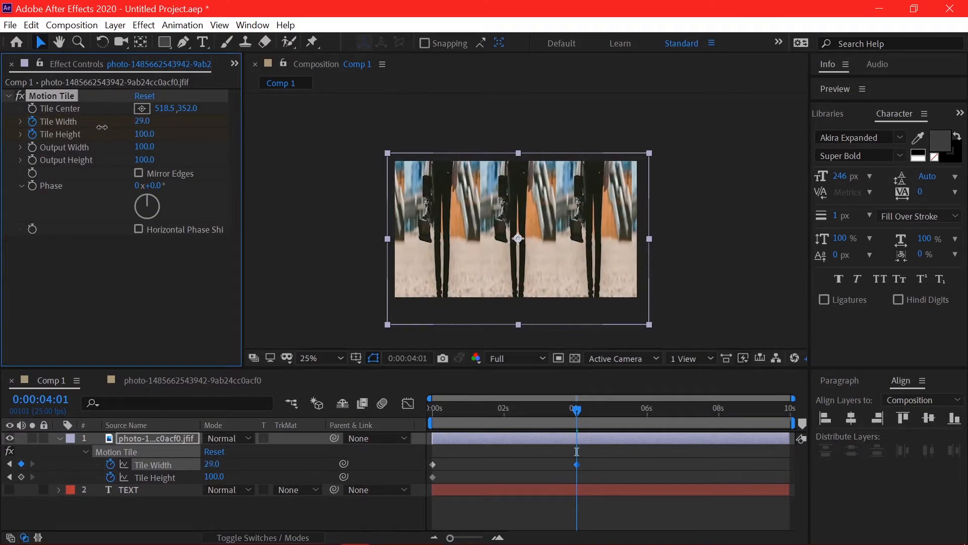
{"action": "left_click_drag", "start_coordinate": [143, 133], "coordinate": [164, 150]}
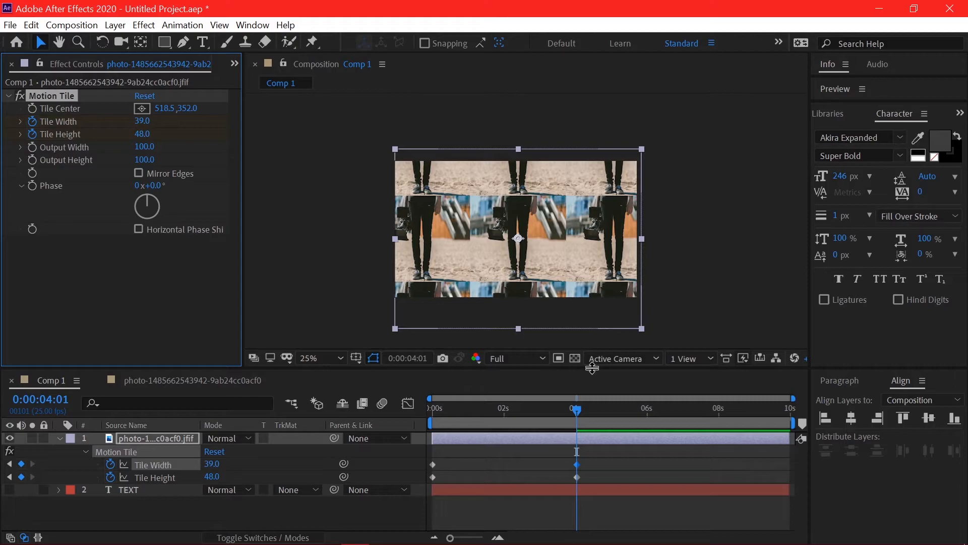
- Scrub through the tiling animation from the start to about four seconds
{"action": "key", "text": "Home"}
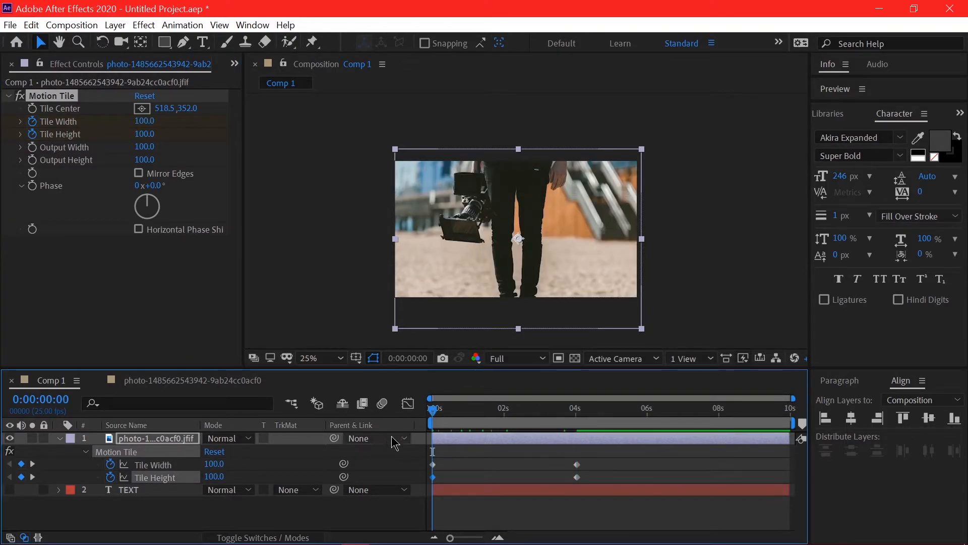
{"action": "left_click", "coordinate": [434, 408]}
{"action": "left_click_drag", "start_coordinate": [486, 406], "coordinate": [580, 424]}
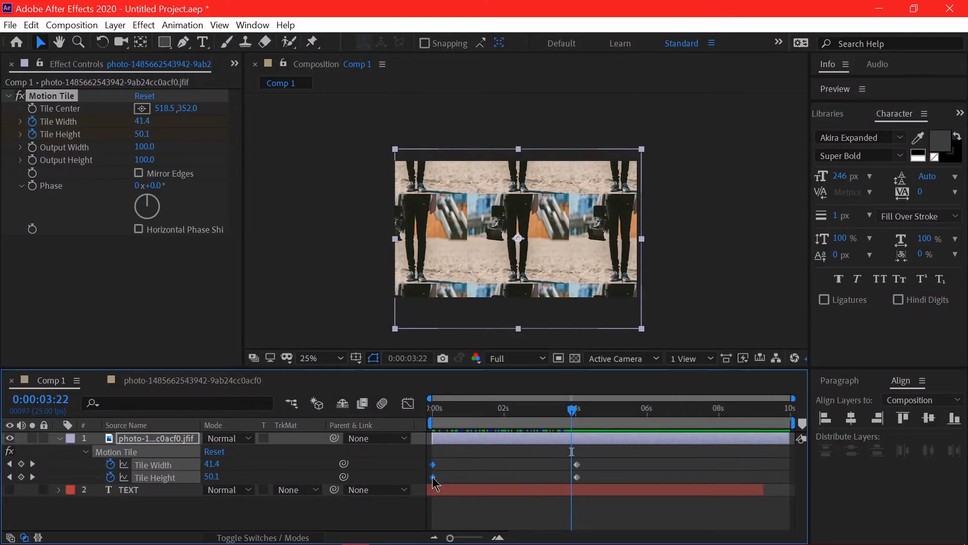
- Paste the starting Tile Width and Tile Height keyframes at about 6.5 seconds and preview the animation from the start
{"action": "left_click_drag", "start_coordinate": [573, 423], "coordinate": [662, 437]}
{"action": "key", "text": "ctrl+v"}
{"action": "left_click_drag", "start_coordinate": [593, 434], "coordinate": [414, 435]}
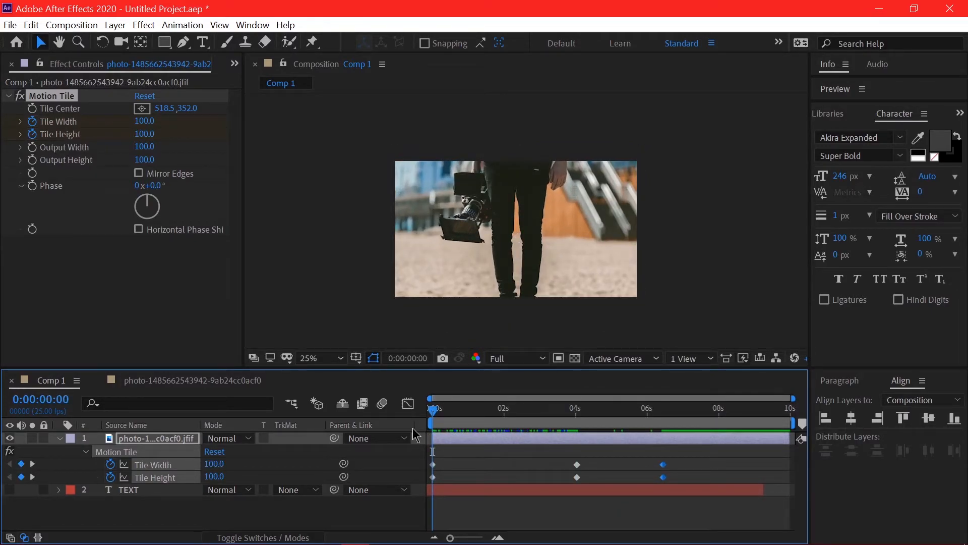
{"action": "key", "text": "space"}
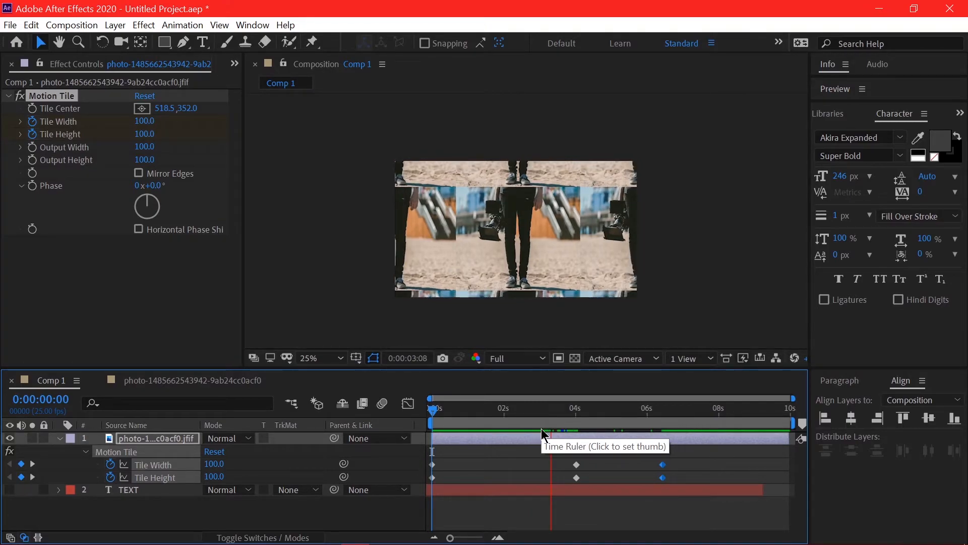
- Apply Easy Ease to all Tile Width and Tile Height keyframes and shift the middle and final pairs earlier
{"action": "left_click", "coordinate": [608, 448]}
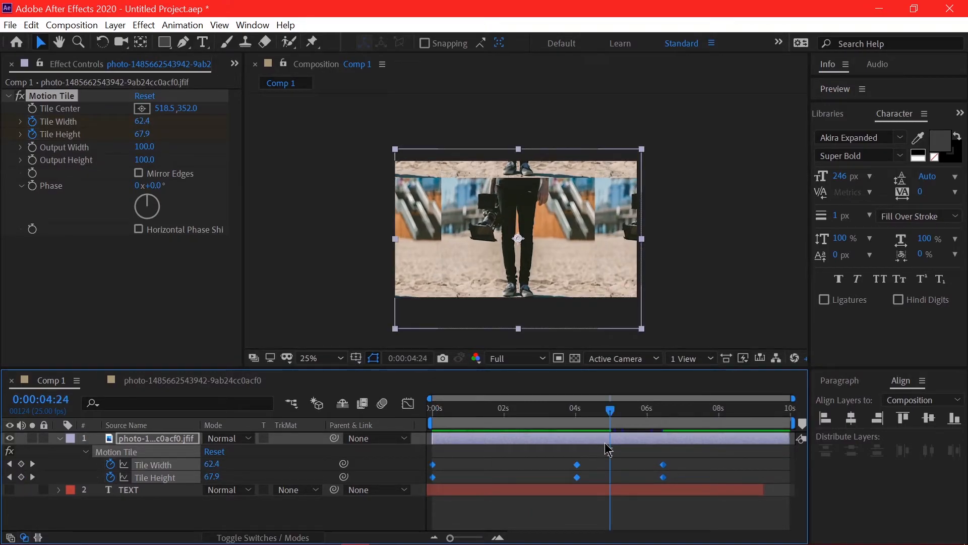
{"action": "key", "text": "F9"}
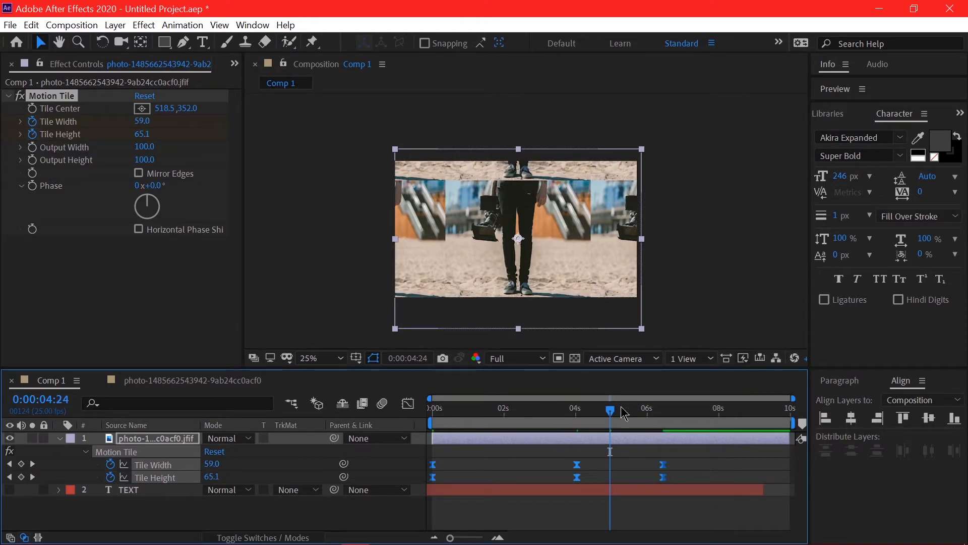
{"action": "key", "text": "Home"}
{"action": "left_click_drag", "start_coordinate": [580, 447], "coordinate": [487, 476]}
{"action": "left_click_drag", "start_coordinate": [691, 445], "coordinate": [547, 477]}
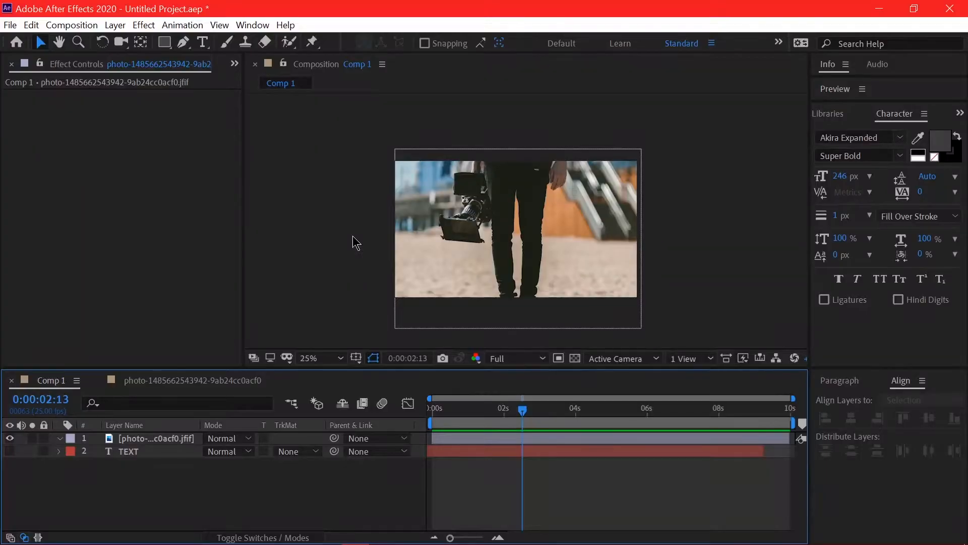
- Apply the CC Burn Film effect to the photo layer
{"action": "key", "text": "ctrl+space"}
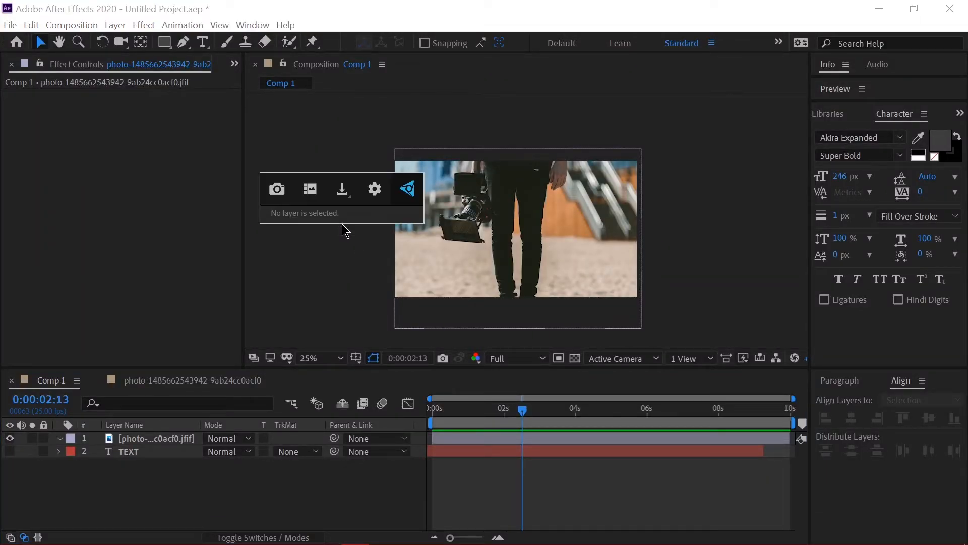
{"action": "left_click", "coordinate": [163, 444]}
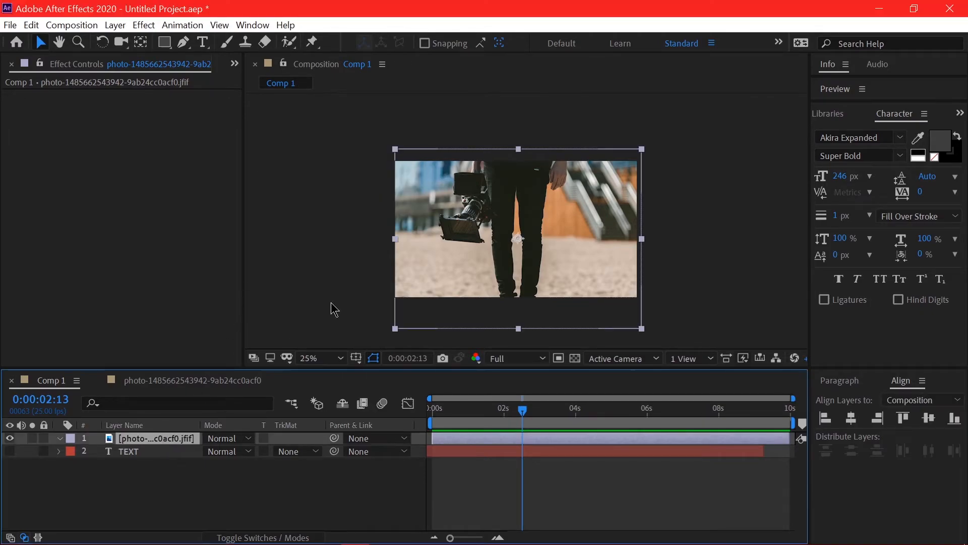
{"action": "key", "text": "ctrl+space"}
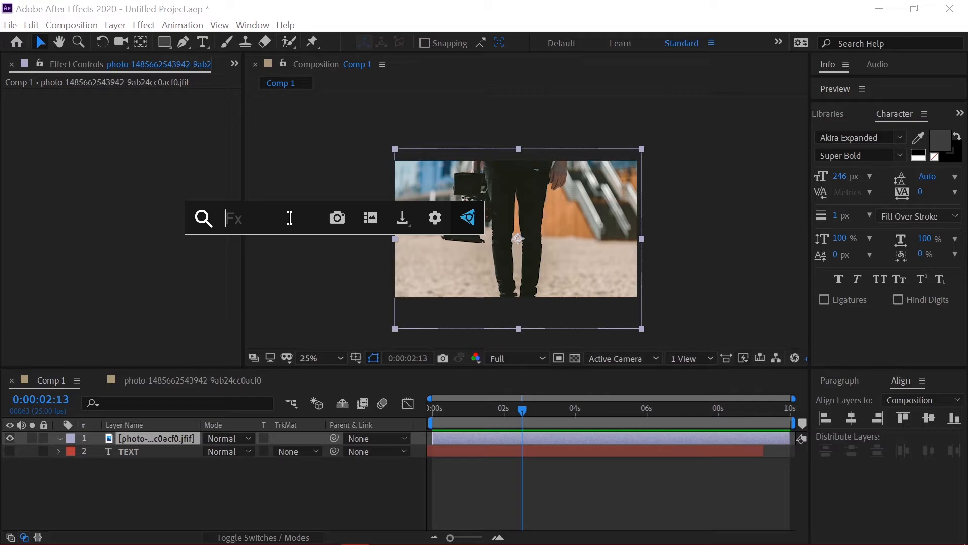
{"action": "type", "text": "cc"}
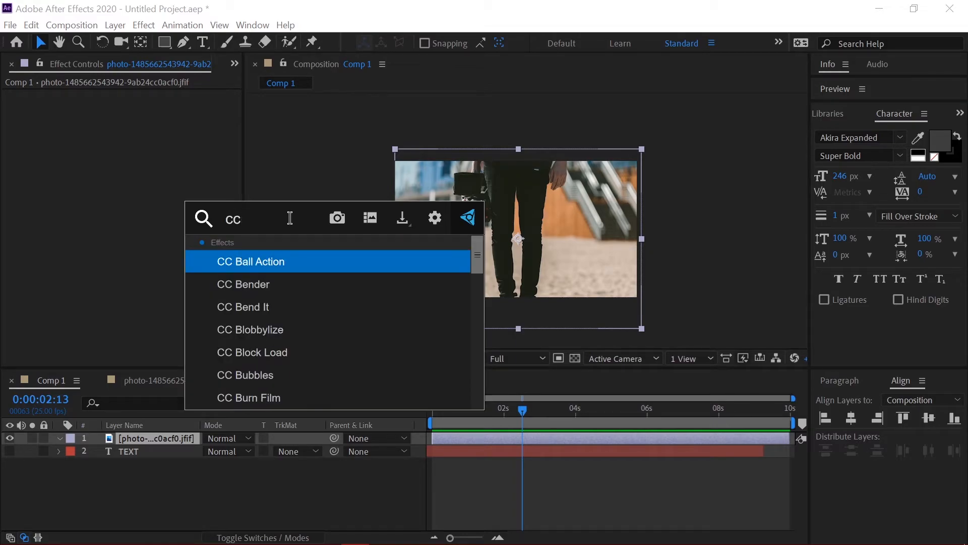
{"action": "type", "text": " burn film"}
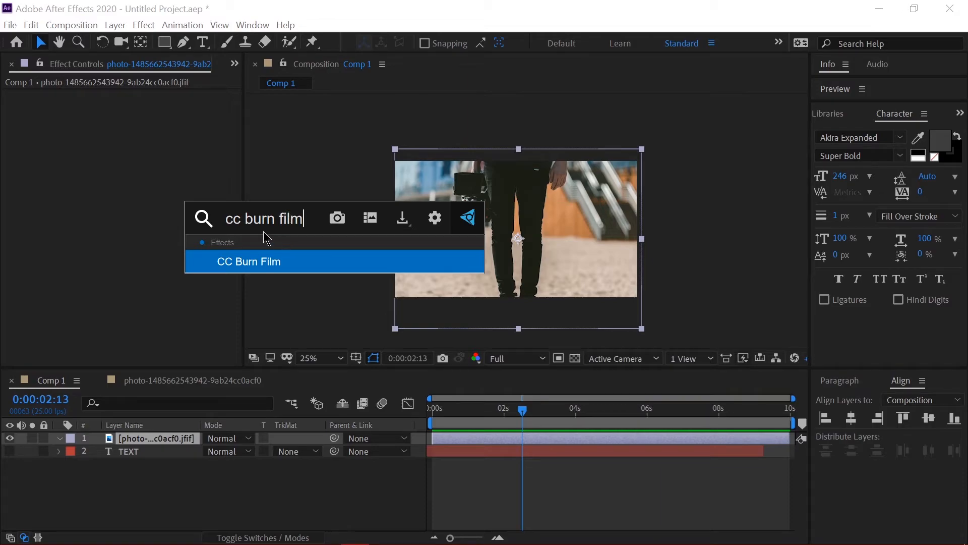
{"action": "left_click", "coordinate": [292, 261]}
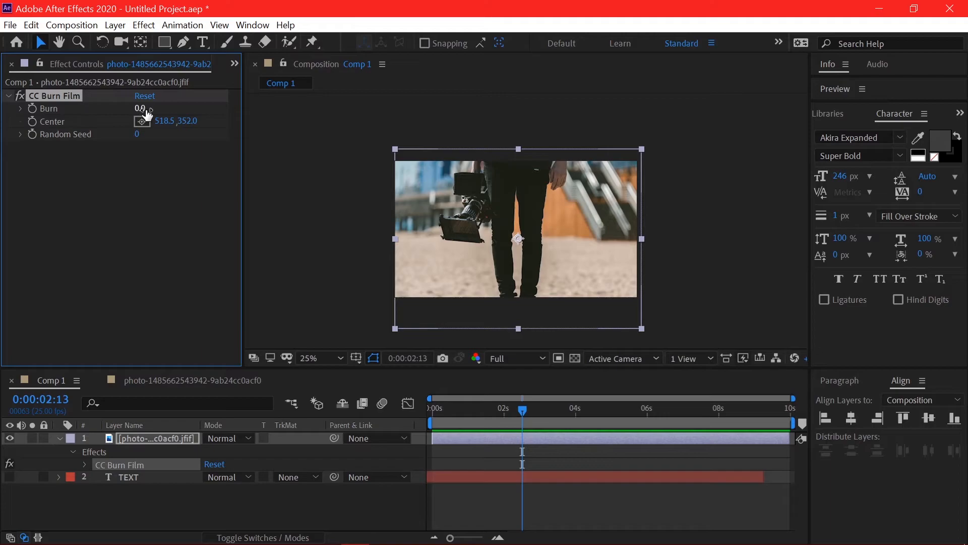
- Raise CC Burn Film's Burn to 100 and check the result at neighbouring times
{"action": "left_click_drag", "start_coordinate": [141, 109], "coordinate": [235, 112]}
{"action": "left_click", "coordinate": [524, 415]}
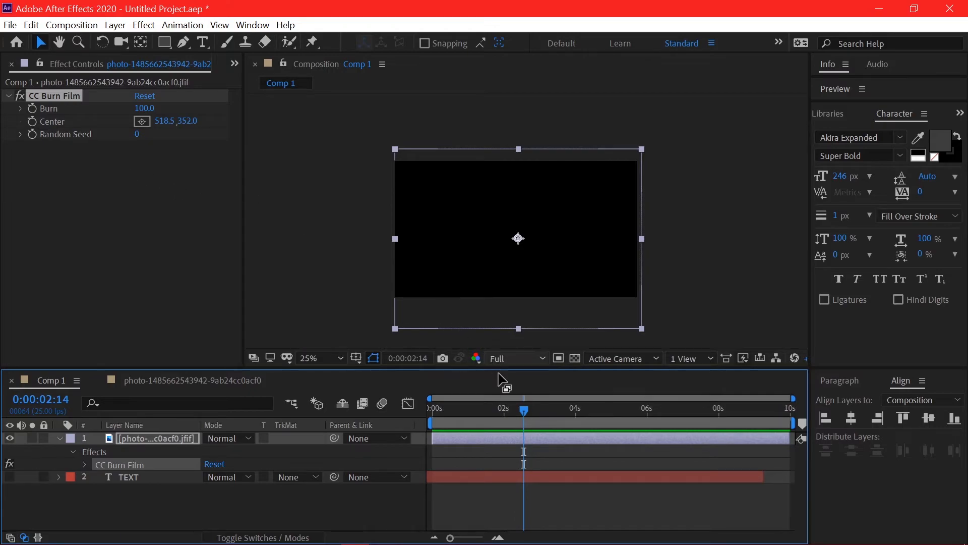
{"action": "left_click_drag", "start_coordinate": [510, 408], "coordinate": [498, 415]}
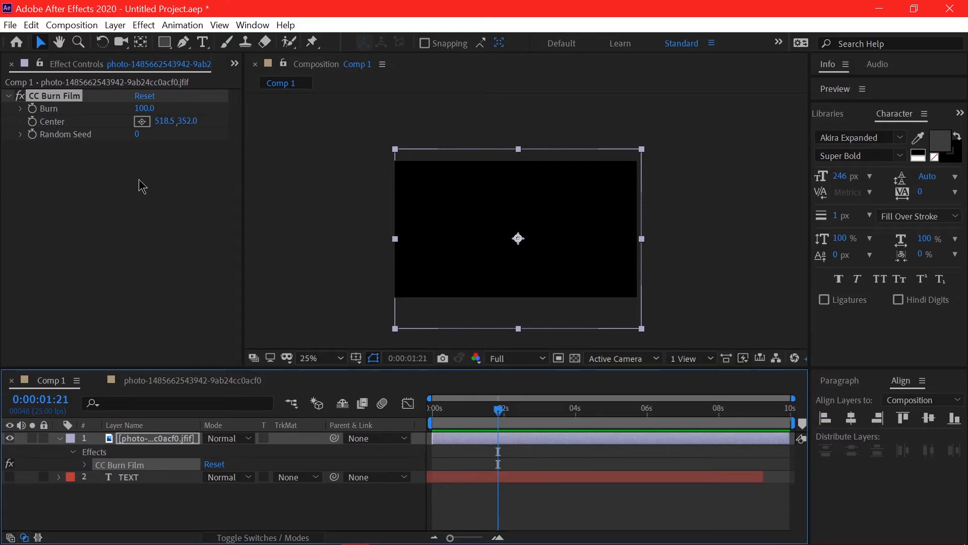
{"action": "mouse_move", "coordinate": [144, 109]}
{"action": "left_mouse_down"}
{"action": "mouse_move", "coordinate": [80, 129]}
{"action": "mouse_move", "coordinate": [149, 124]}
{"action": "left_mouse_up"}
{"action": "left_click_drag", "start_coordinate": [149, 124], "coordinate": [174, 123]}
- Animate Burn from 100 at 0:00:01:07 to 0 at 0:00:03:12
{"action": "left_click_drag", "start_coordinate": [591, 408], "coordinate": [478, 409]}
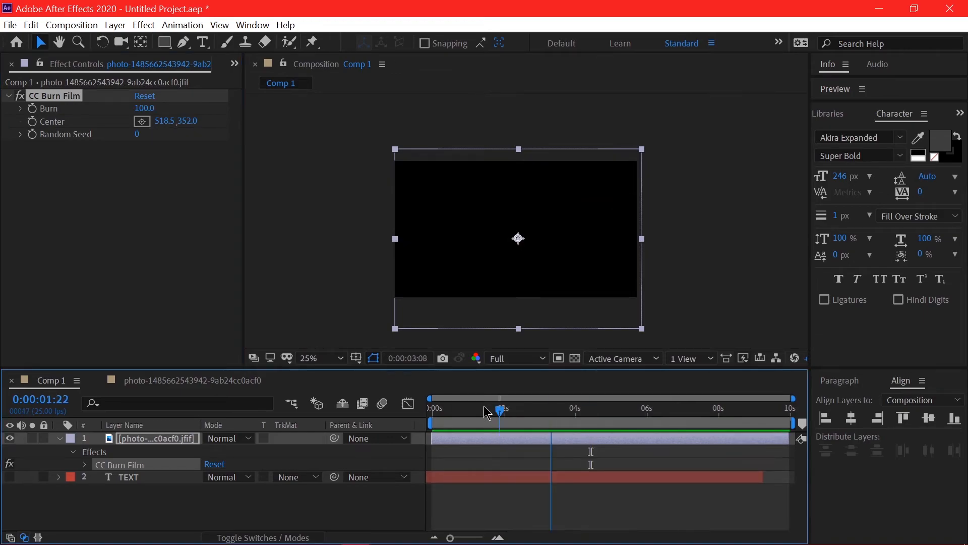
{"action": "left_click", "coordinate": [32, 109]}
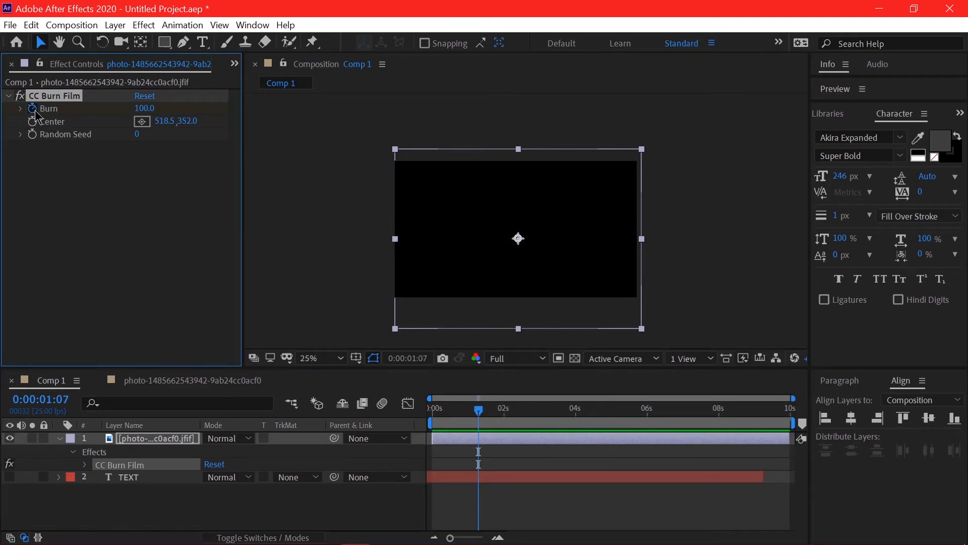
{"action": "left_click_drag", "start_coordinate": [482, 414], "coordinate": [557, 411]}
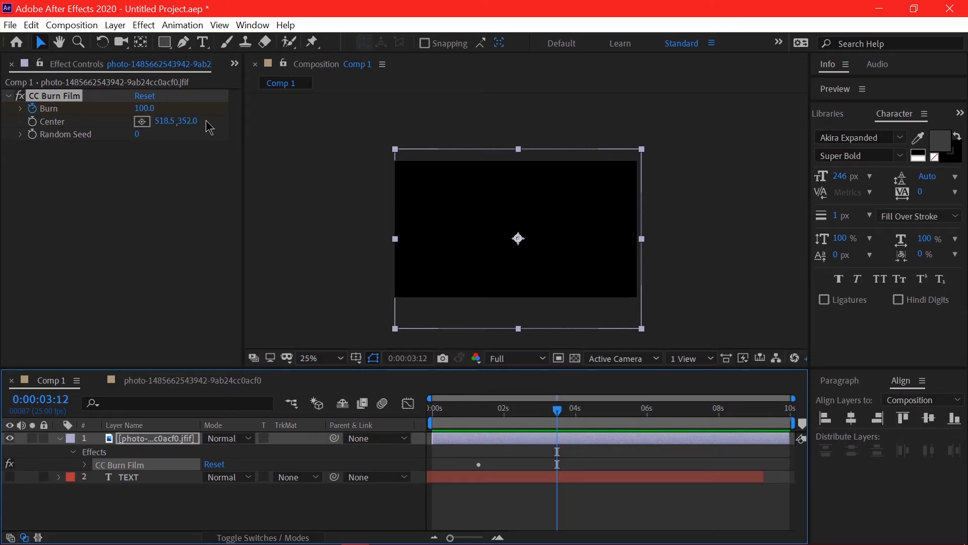
{"action": "left_click", "coordinate": [143, 109]}
{"action": "type", "text": "0"}
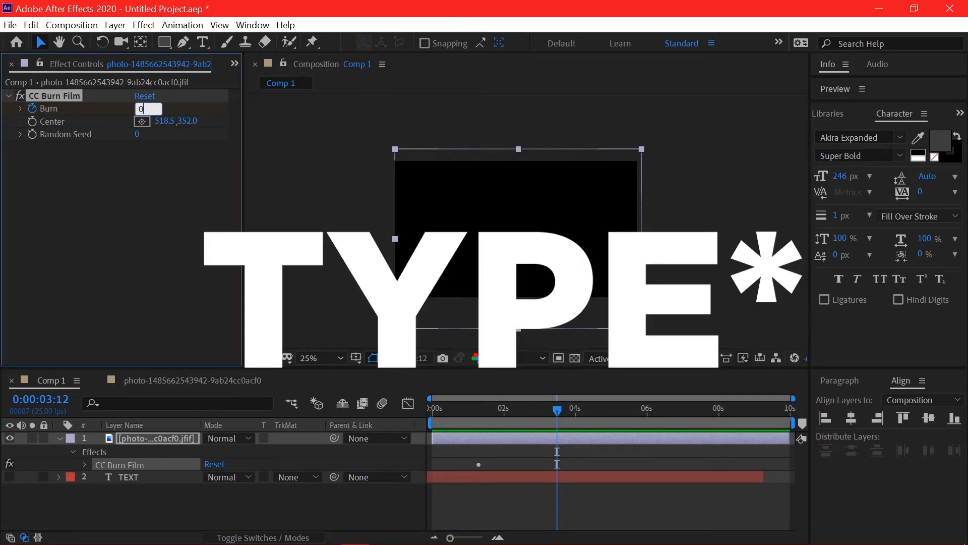
{"action": "key", "text": "Return"}
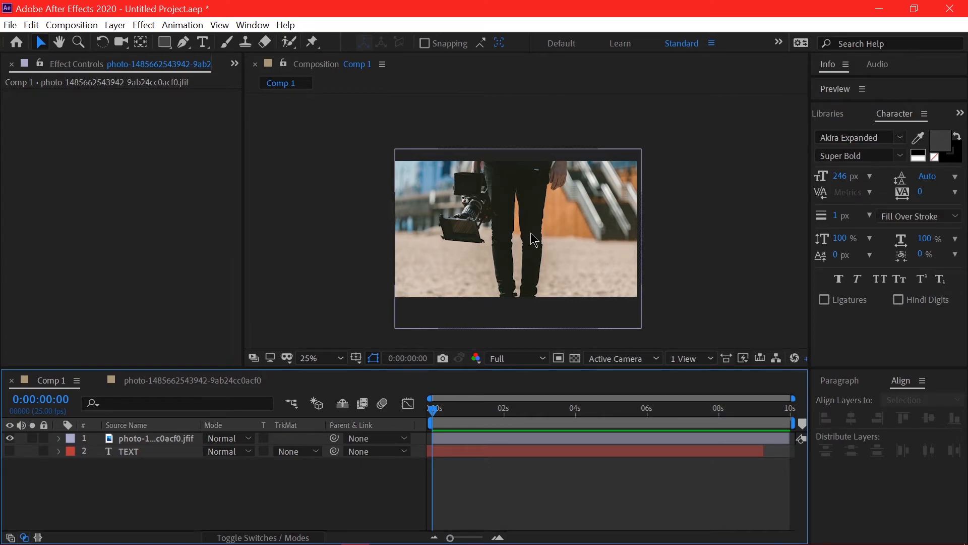
- Apply the CC Light Burst 2.5 effect to the photo layer
{"action": "key", "text": "ctrl+space"}
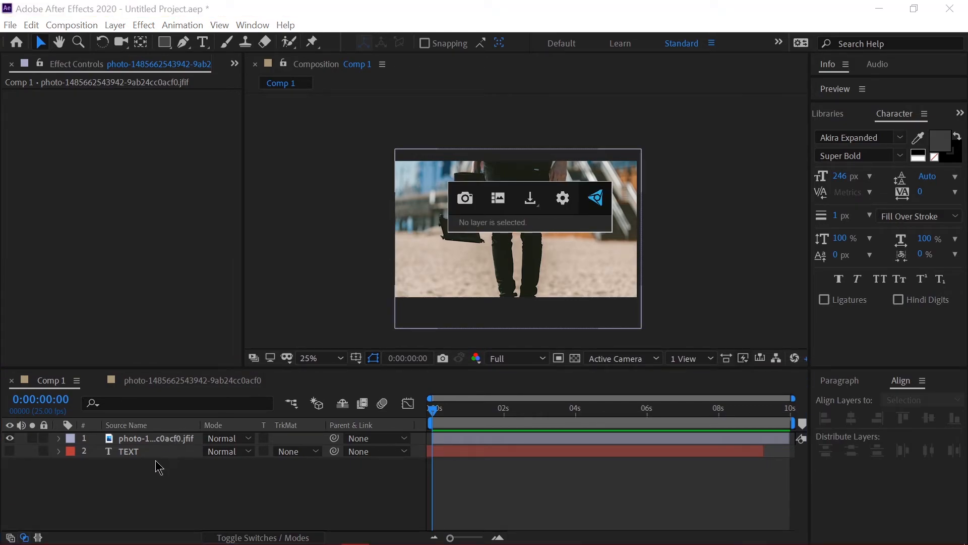
{"action": "left_click", "coordinate": [166, 438]}
{"action": "key", "text": "ctrl+space"}
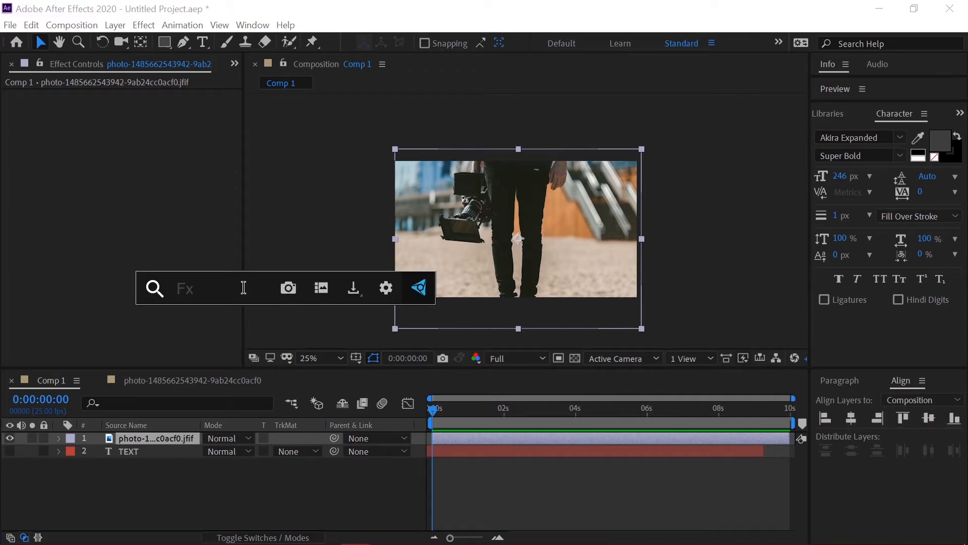
{"action": "type", "text": "light"}
{"action": "key", "text": "Return"}
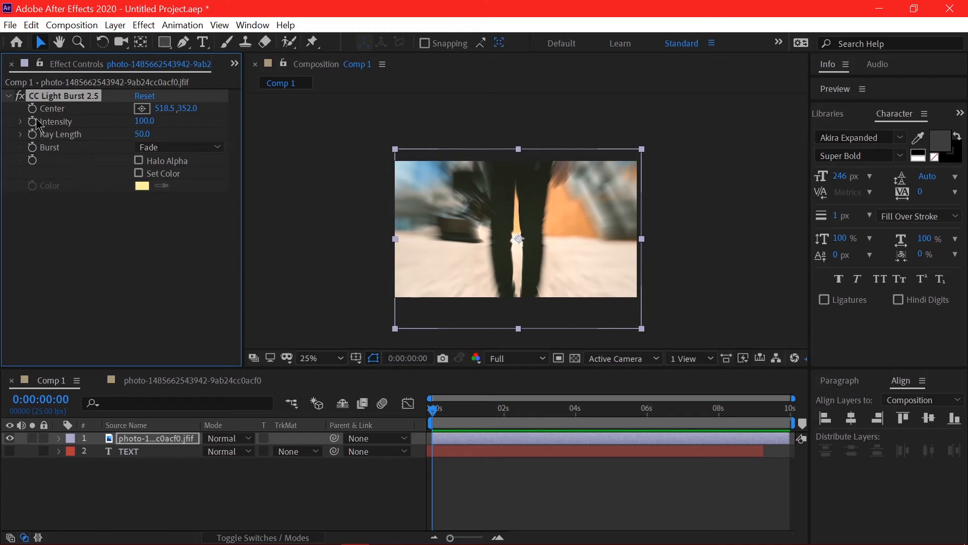
- Keyframe Light Burst's Ray Length at 50 at 0:00:00:00 and at a lower value at 0:00:05:24, returning to the start
{"action": "left_click", "coordinate": [32, 133]}
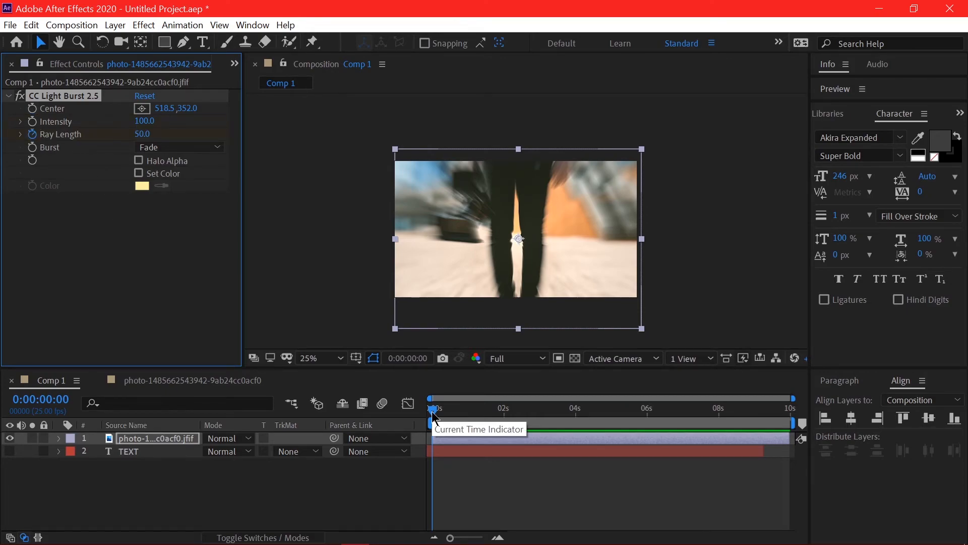
{"action": "key", "text": "u"}
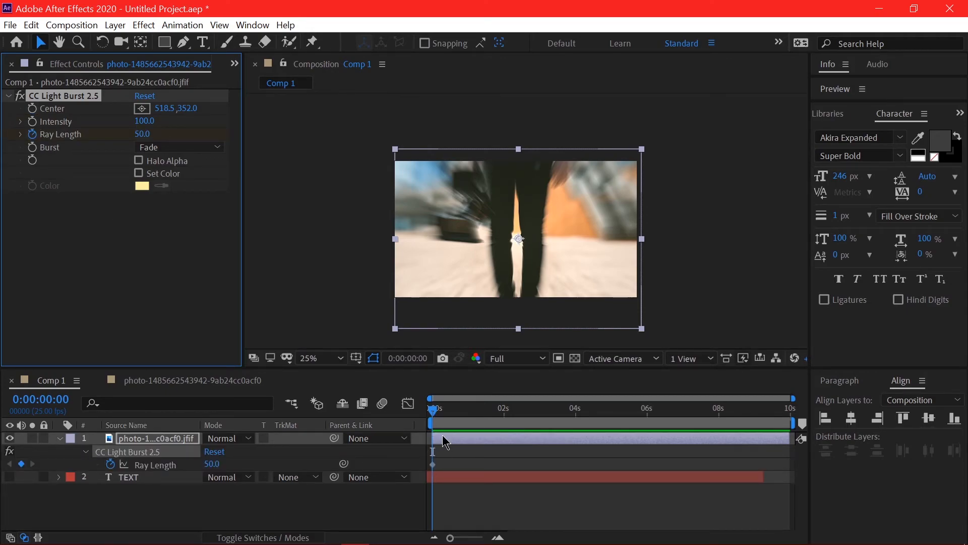
{"action": "left_click_drag", "start_coordinate": [436, 417], "coordinate": [647, 419]}
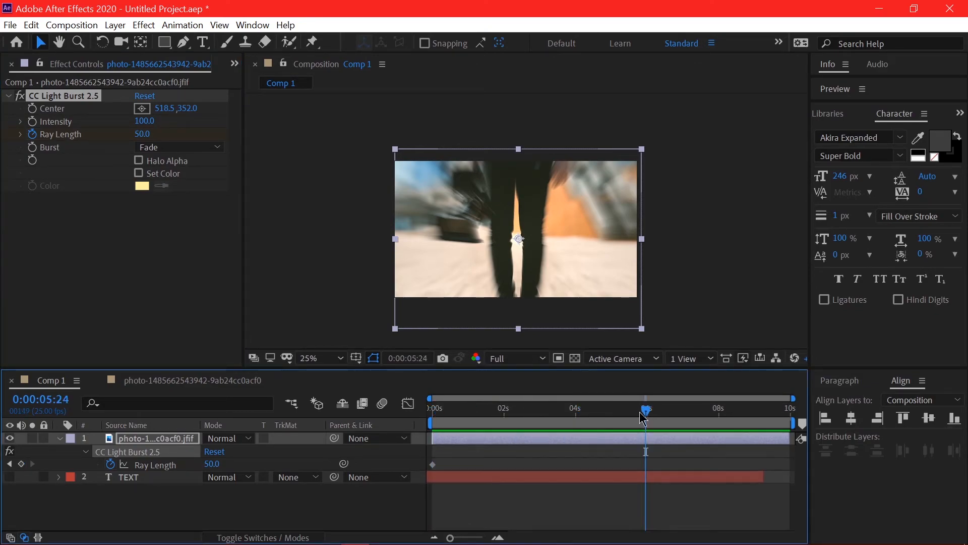
{"action": "left_click", "coordinate": [144, 135]}
{"action": "key", "text": "BackSpace"}
{"action": "type", "text": "46.3"}
{"action": "key", "text": "Return"}
{"action": "left_click", "coordinate": [410, 421]}
{"action": "key", "text": "Home"}
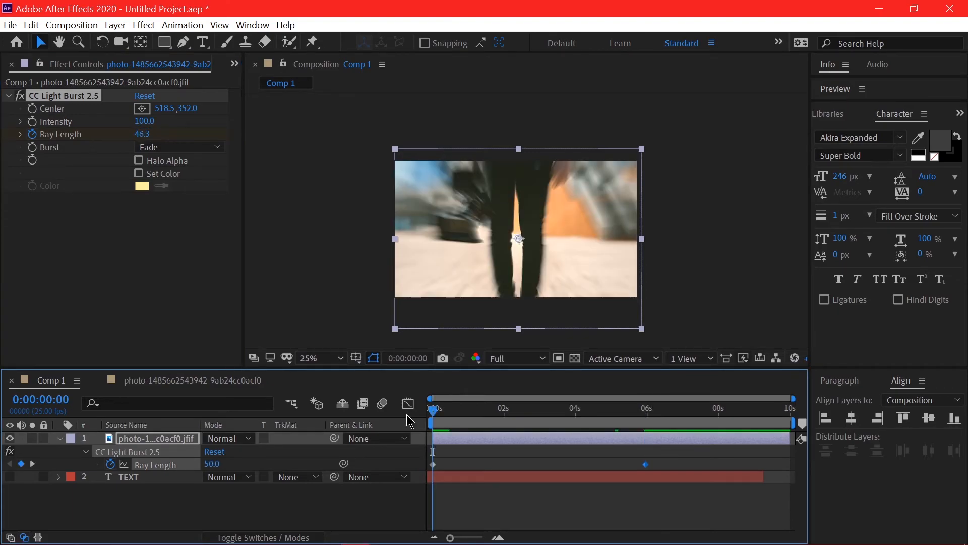
- Preview the Ray Length animation from the start and select its final keyframe
{"action": "key", "text": "space"}
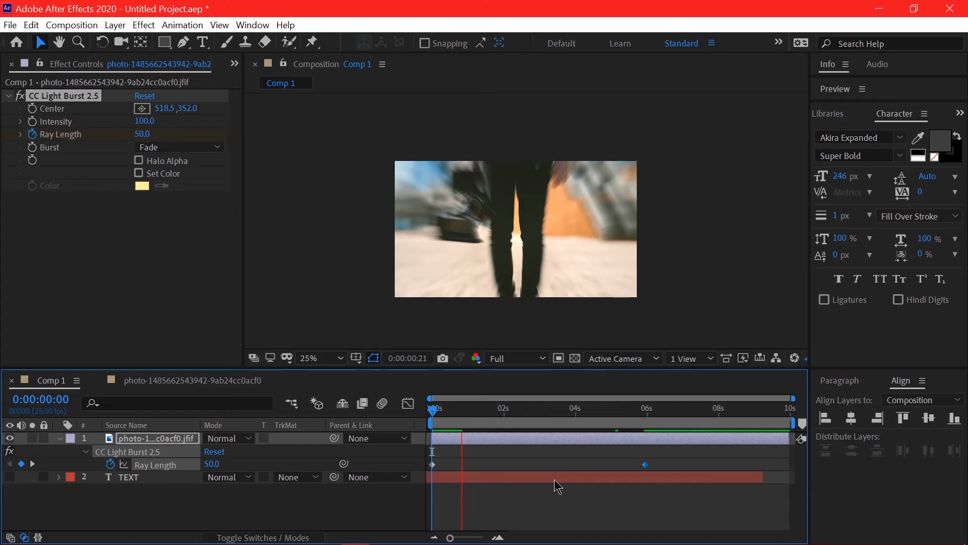
{"action": "key", "text": "space"}
{"action": "left_click_drag", "start_coordinate": [675, 462], "coordinate": [615, 464]}
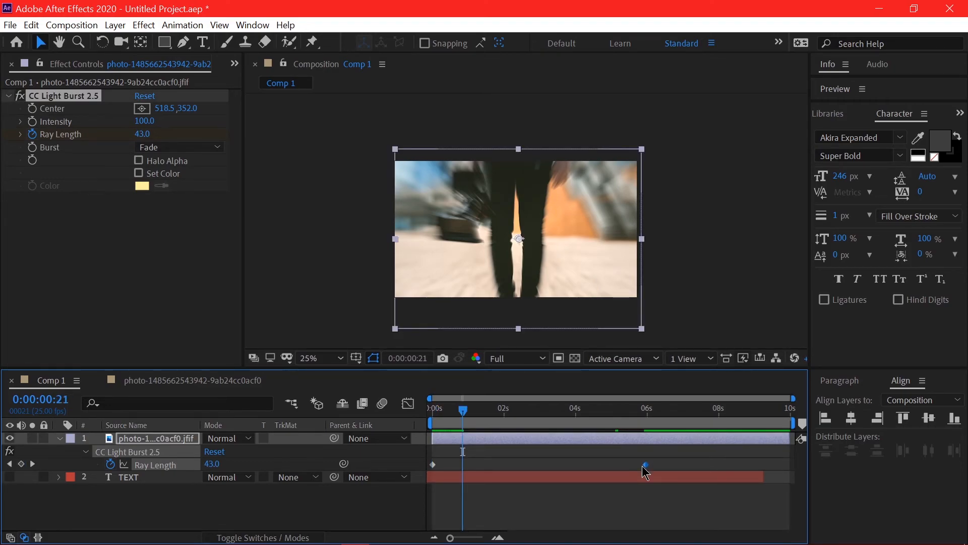
{"action": "left_click", "coordinate": [636, 467]}
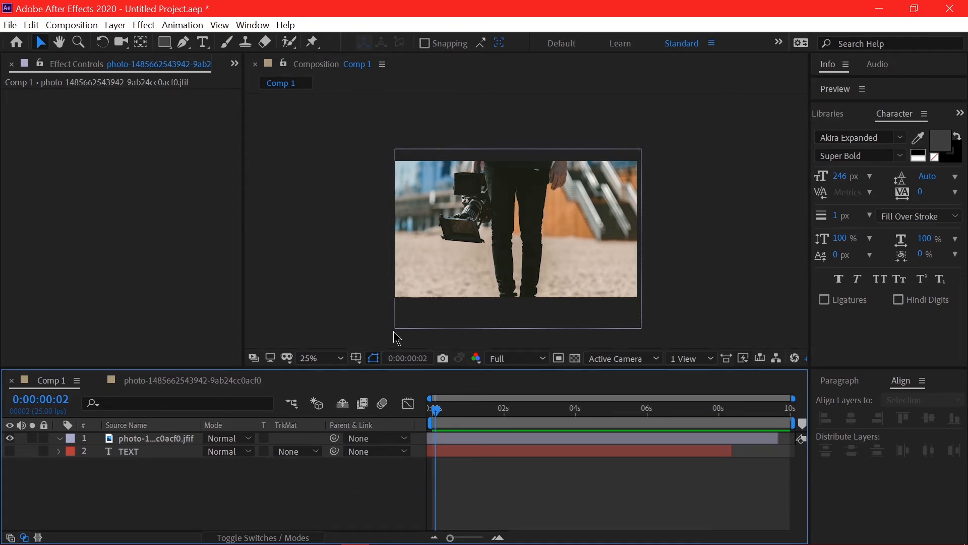
- Apply the CC Vignette effect to the photo layer
{"action": "key", "text": "ctrl+space"}
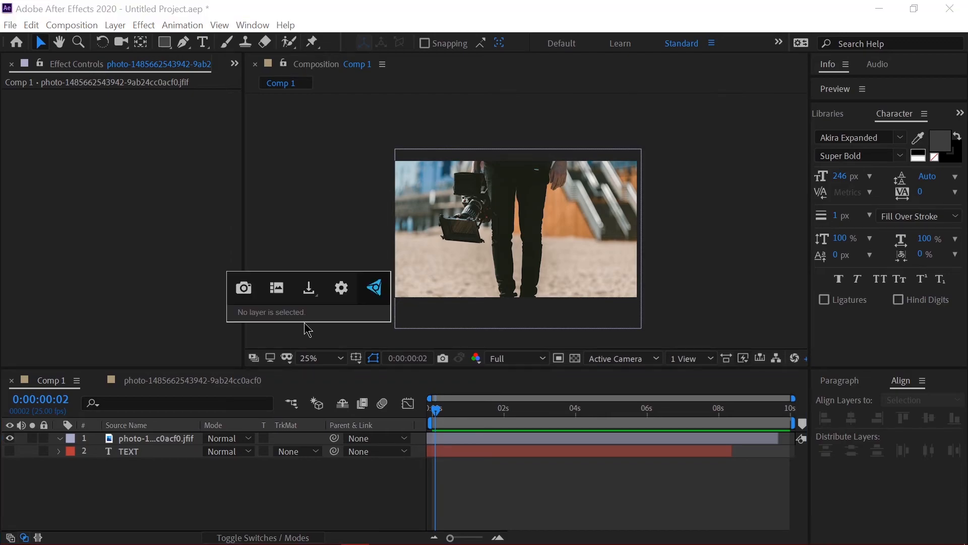
{"action": "left_click", "coordinate": [179, 438]}
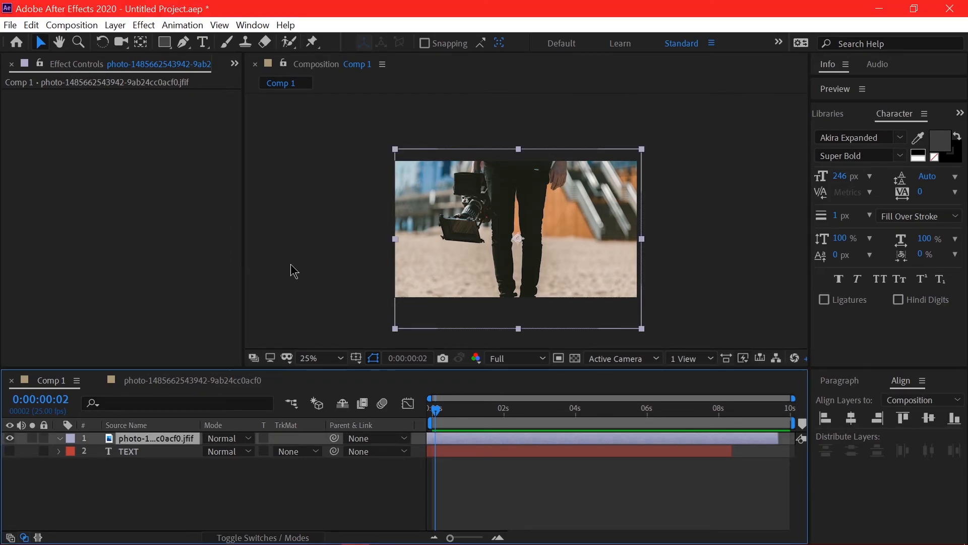
{"action": "key", "text": "ctrl+space"}
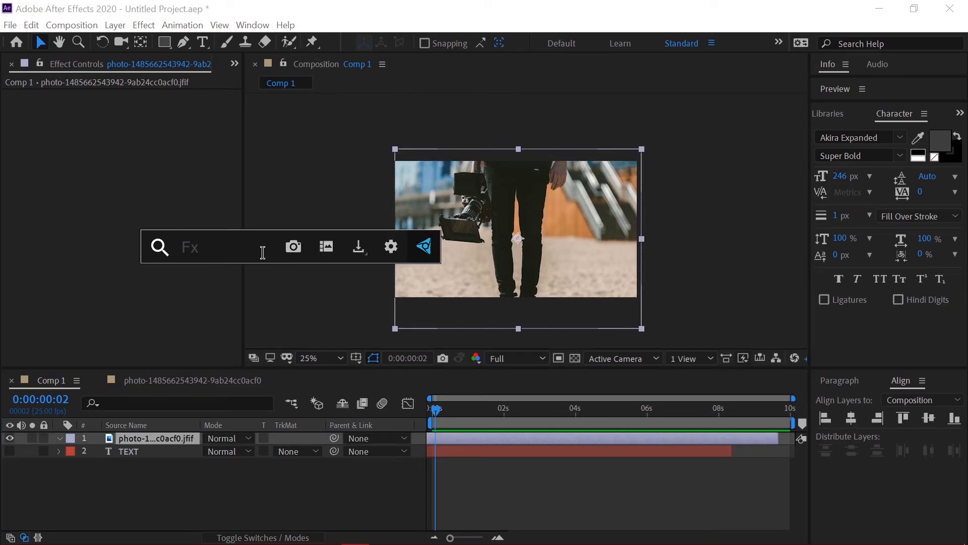
{"action": "type", "text": "vignette"}
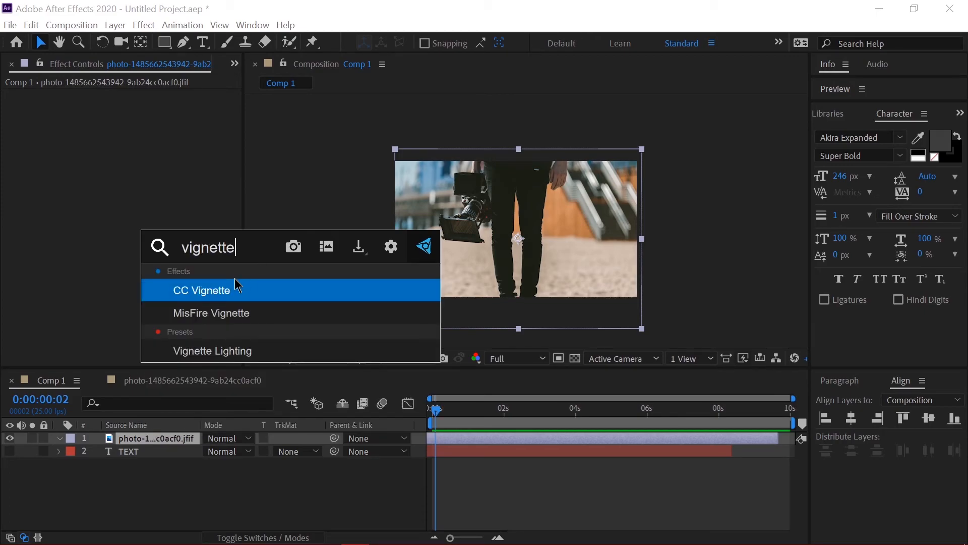
{"action": "left_click", "coordinate": [228, 295]}
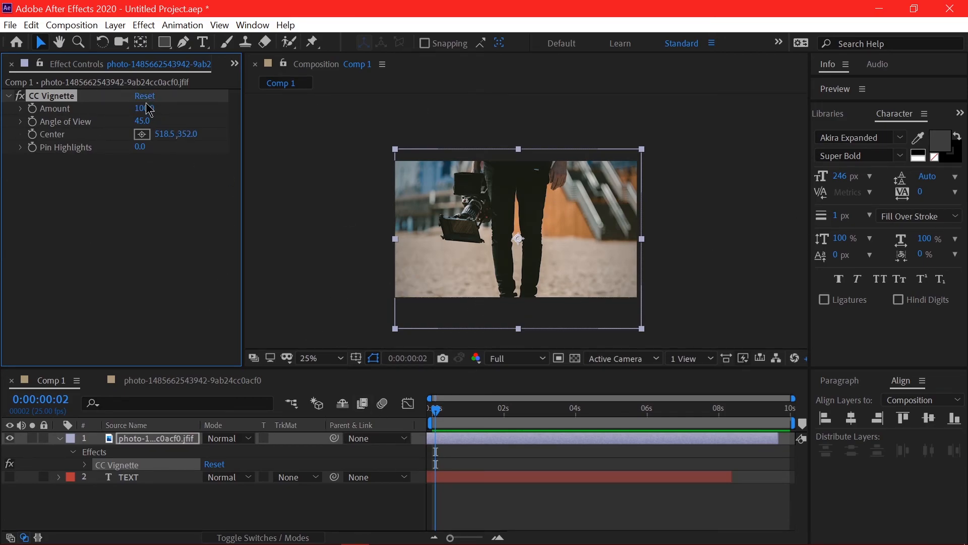
- Animate the vignette's Amount from 152 at 0:00:00:02 to a lower value at about 2.6 seconds, and return to the start
{"action": "left_click_drag", "start_coordinate": [144, 107], "coordinate": [249, 106]}
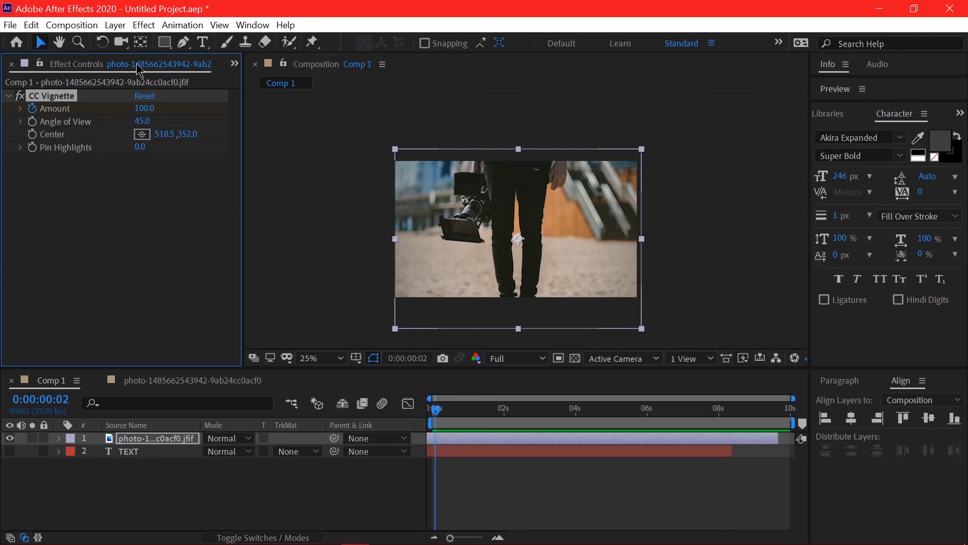
{"action": "left_click_drag", "start_coordinate": [150, 108], "coordinate": [190, 108]}
{"action": "left_click_drag", "start_coordinate": [451, 412], "coordinate": [527, 422]}
{"action": "left_click_drag", "start_coordinate": [141, 108], "coordinate": [130, 108]}
{"action": "key", "text": "u"}
{"action": "key", "text": "Home"}
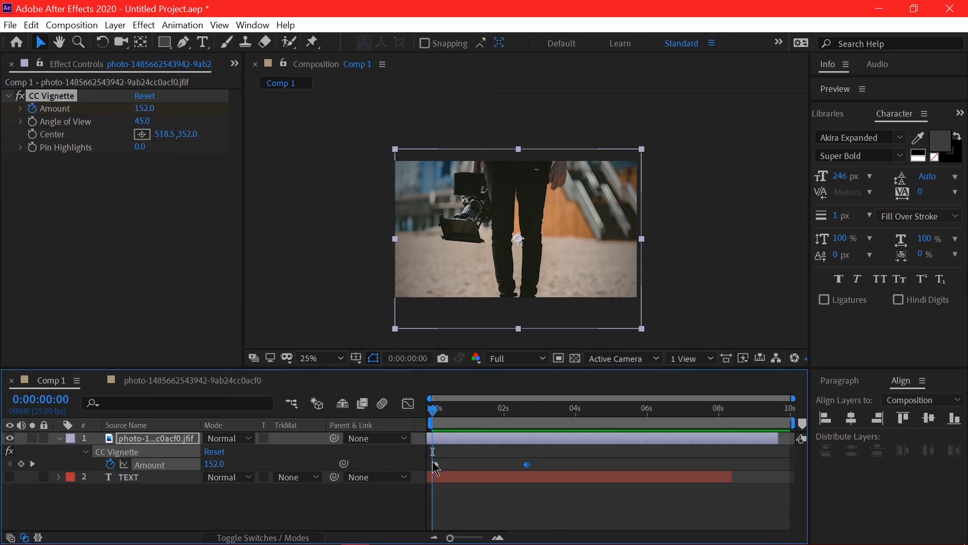
- Increase CC Vignette's Angle of View to about 83.1
{"action": "left_click", "coordinate": [437, 468]}
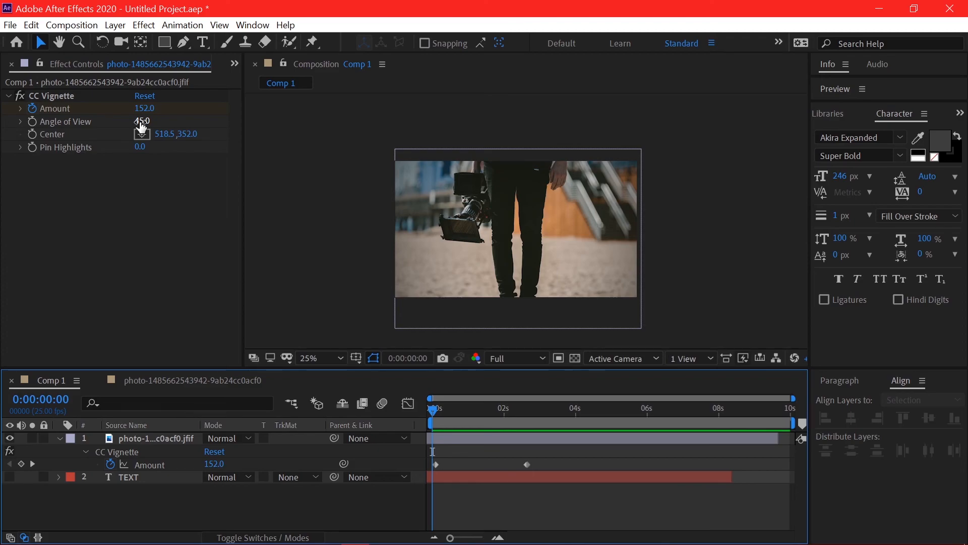
{"action": "left_click_drag", "start_coordinate": [141, 121], "coordinate": [457, 121]}
{"action": "left_click_drag", "start_coordinate": [142, 121], "coordinate": [115, 121]}
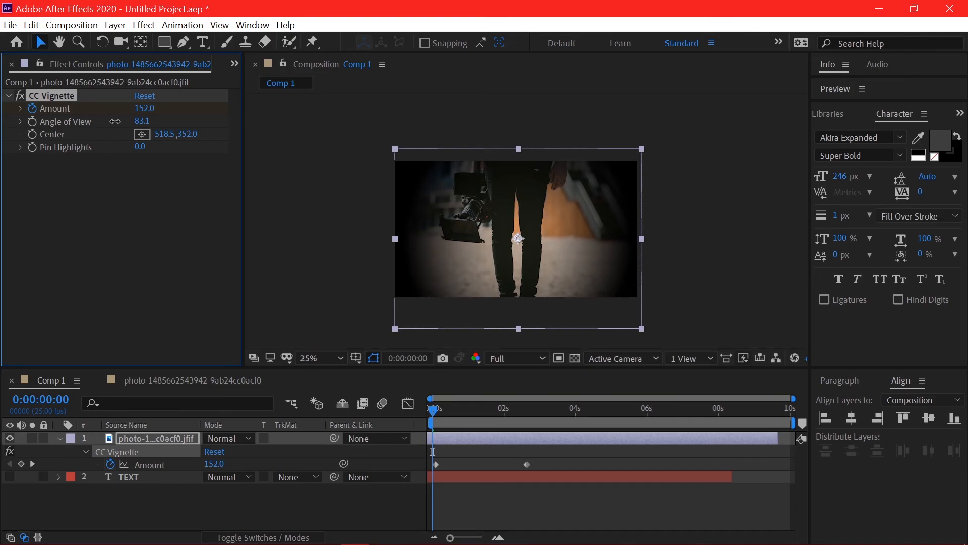